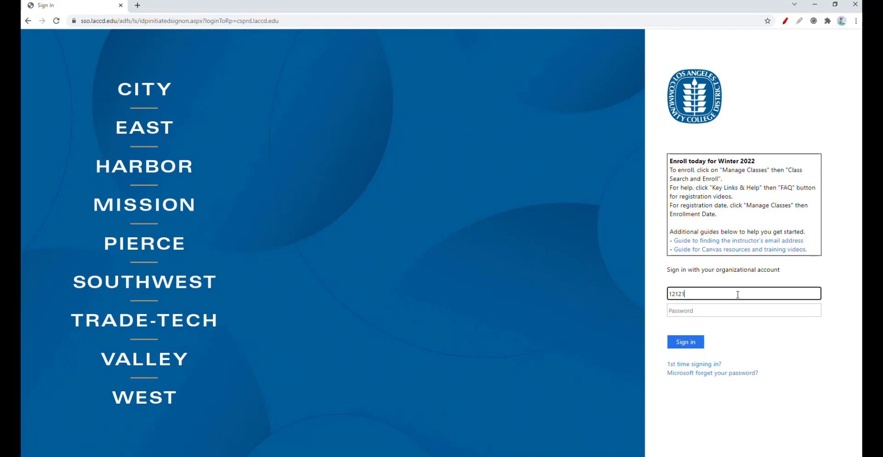
Sign in to the LACCD portal with the account password and reach Office 365 through the Mail - Outlook tile, staying signed in
{"action": "left_click", "coordinate": [740, 308]}
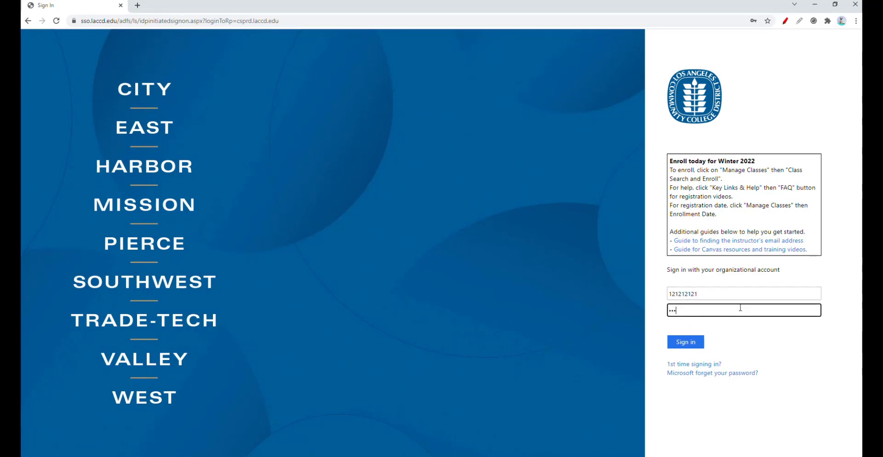
{"action": "left_click", "coordinate": [690, 344]}
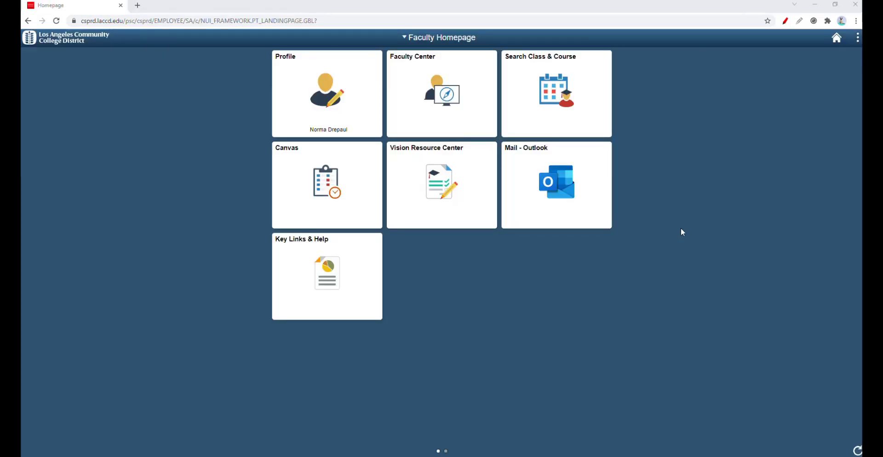
{"action": "left_click", "coordinate": [567, 183]}
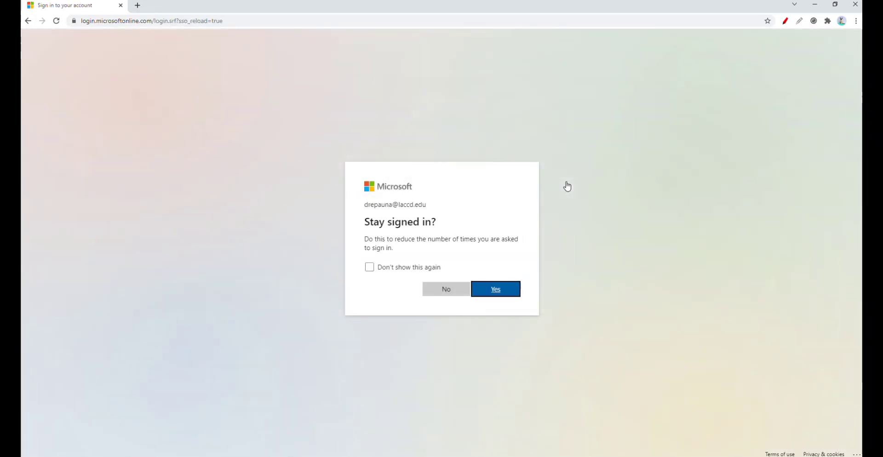
{"action": "left_click", "coordinate": [510, 297]}
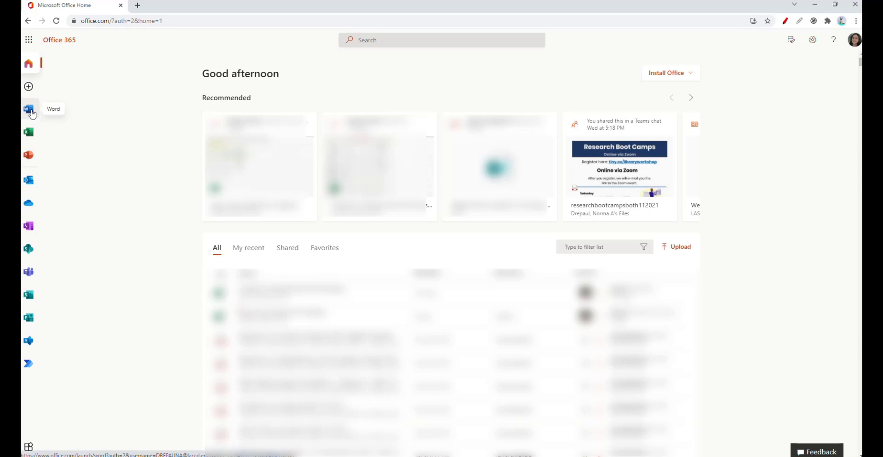
Start a new blank Word document from the Word start page
{"action": "left_click", "coordinate": [30, 110]}
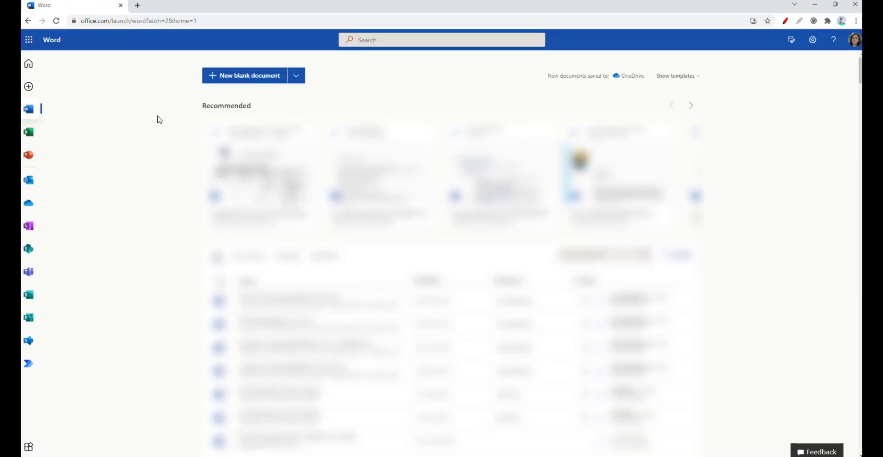
{"action": "left_click", "coordinate": [244, 76]}
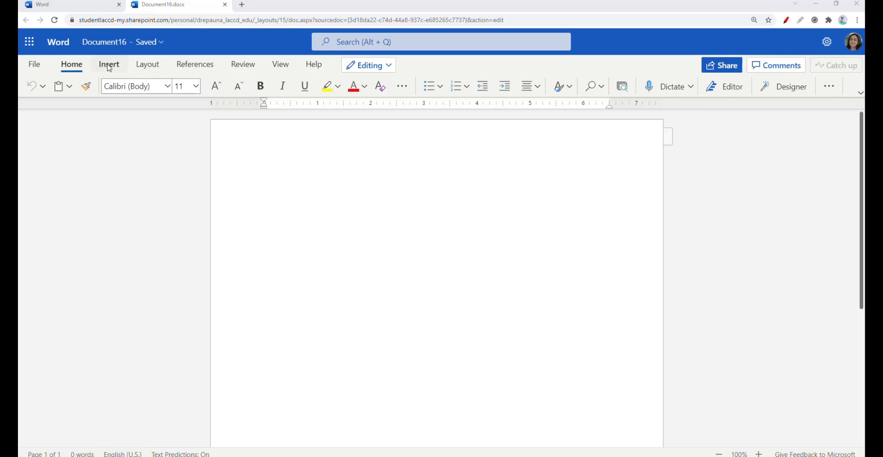
Rename the document to 'social media and teens'
{"action": "left_click", "coordinate": [109, 45]}
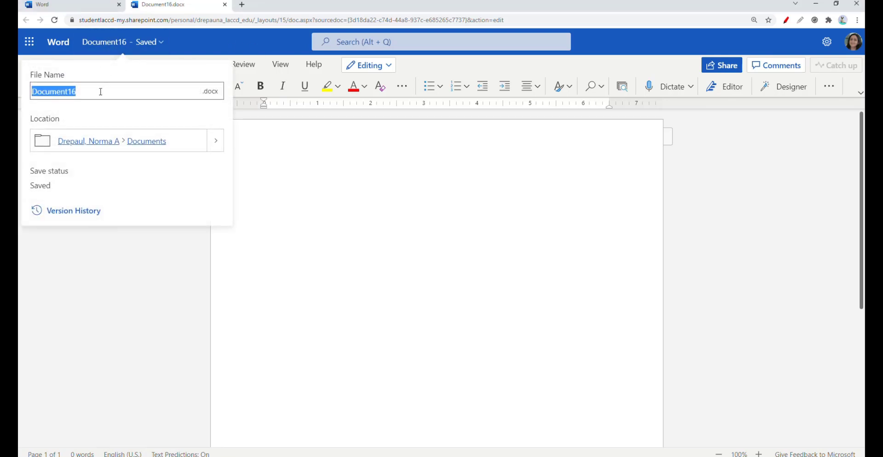
{"action": "left_click", "coordinate": [101, 92]}
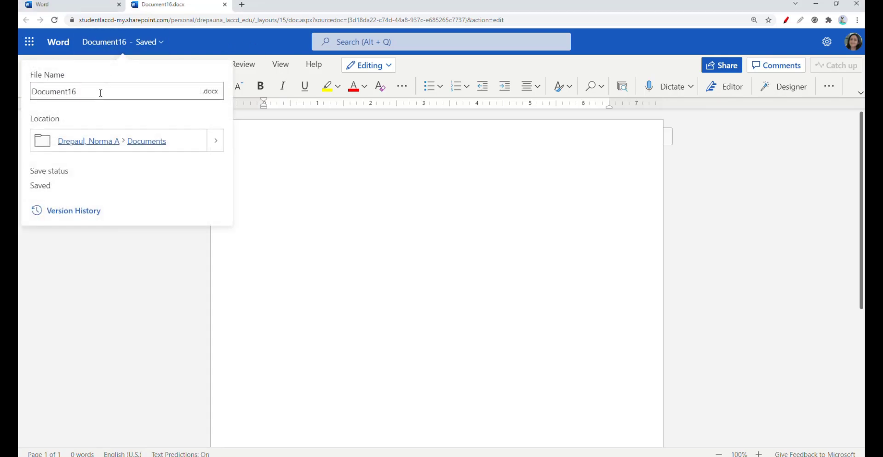
{"action": "key", "text": "BackSpace"}
{"action": "key", "text": "BackSpace"}
{"action": "key", "text": "BackSpace"}
{"action": "key", "text": "BackSpace"}
{"action": "key", "text": "BackSpace"}
{"action": "key", "text": "BackSpace"}
{"action": "key", "text": "BackSpace"}
{"action": "key", "text": "BackSpace"}
{"action": "key", "text": "BackSpace"}
{"action": "key", "text": "BackSpace"}
{"action": "type", "text": "social media and teens"}
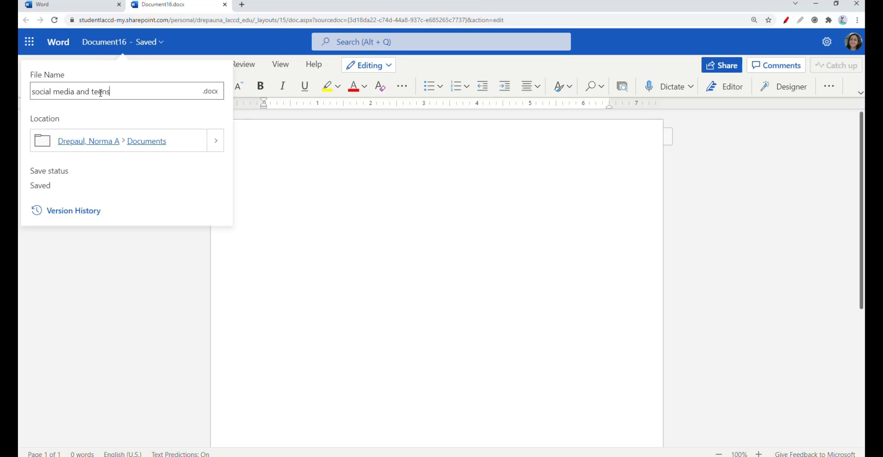
{"action": "key", "text": "Return"}
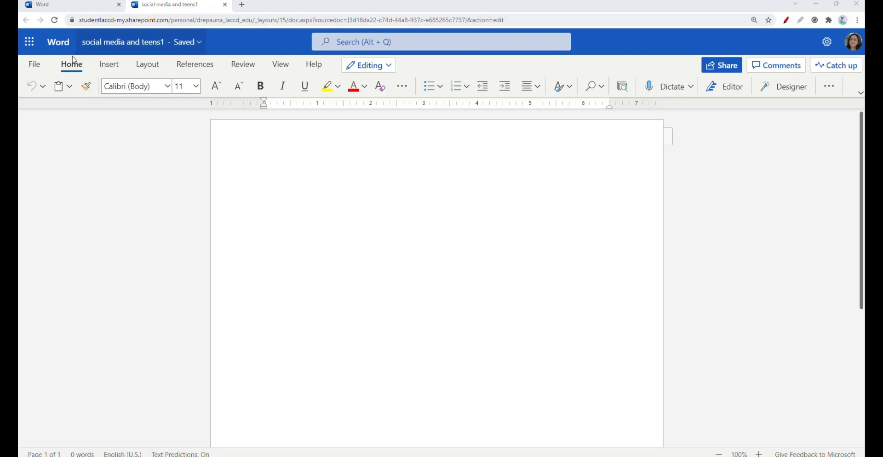
Apply the Normal margin preset, 1 inch on every side
{"action": "left_click", "coordinate": [156, 64]}
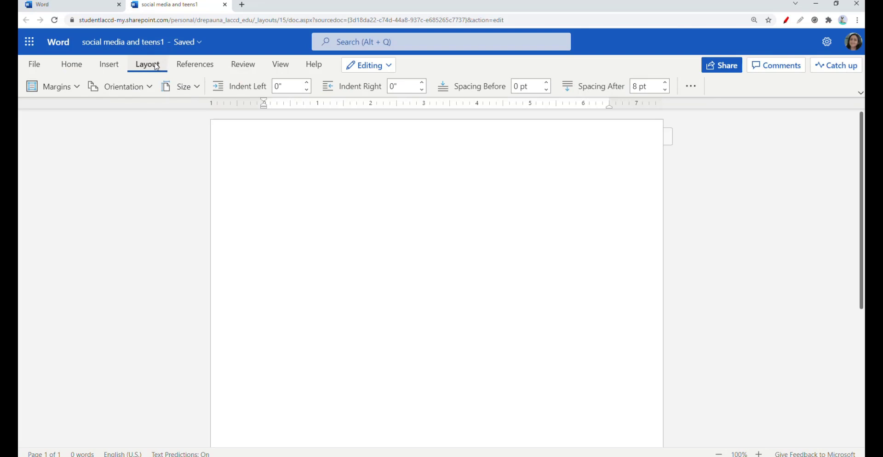
{"action": "left_click", "coordinate": [56, 89]}
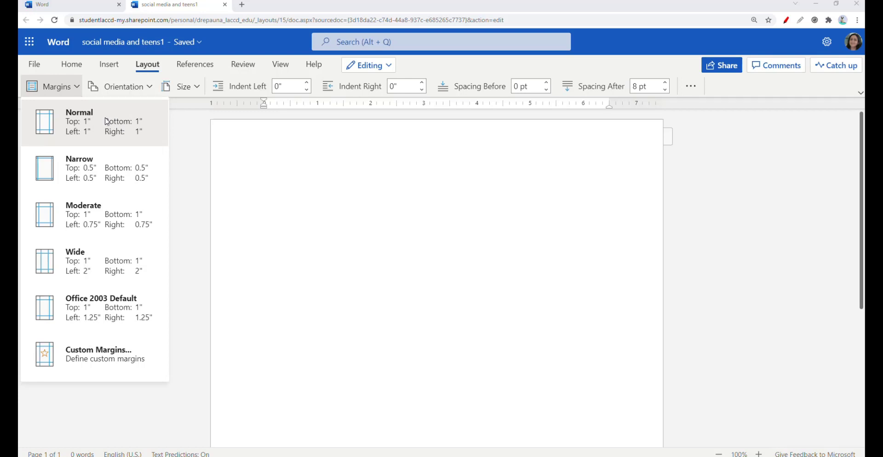
{"action": "left_click", "coordinate": [123, 128]}
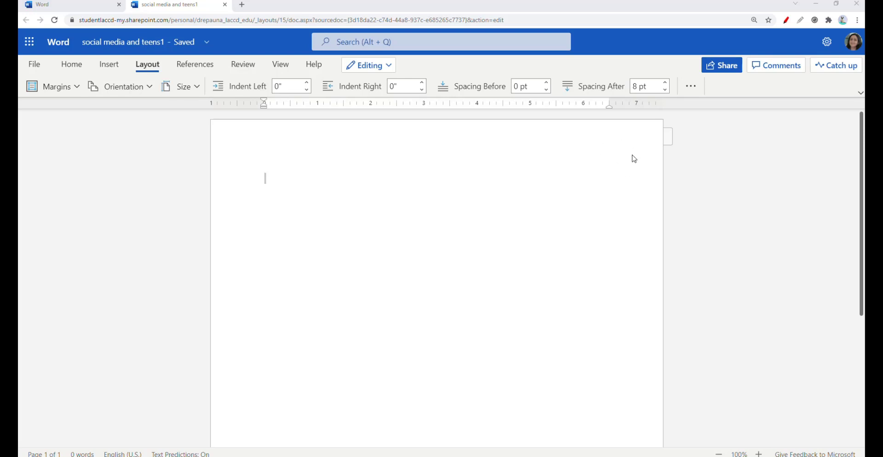
Insert a page number at the top right of the header and select the number field
{"action": "left_click", "coordinate": [111, 68]}
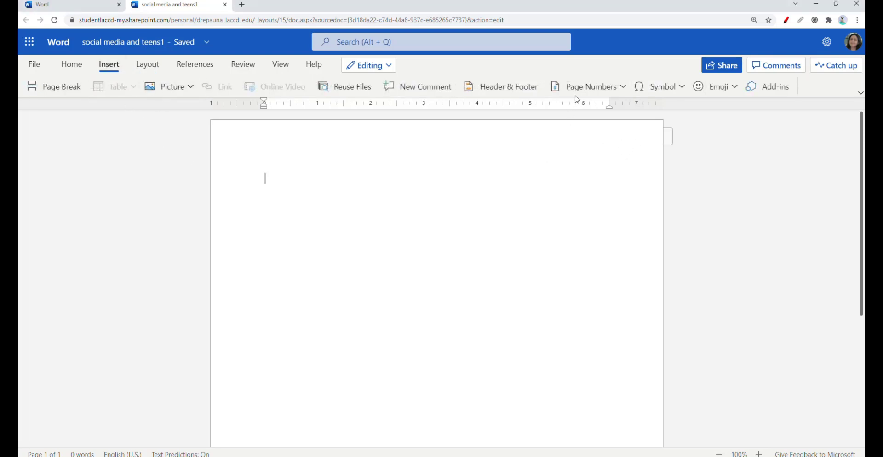
{"action": "left_click", "coordinate": [593, 87]}
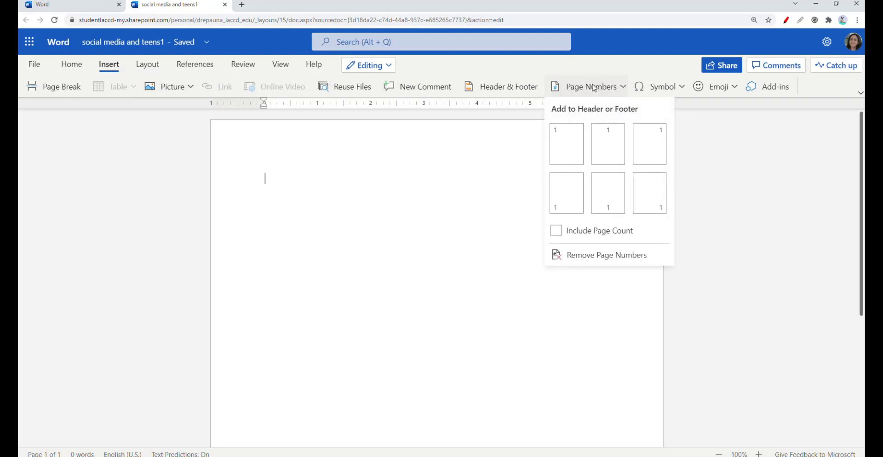
{"action": "left_click", "coordinate": [652, 139]}
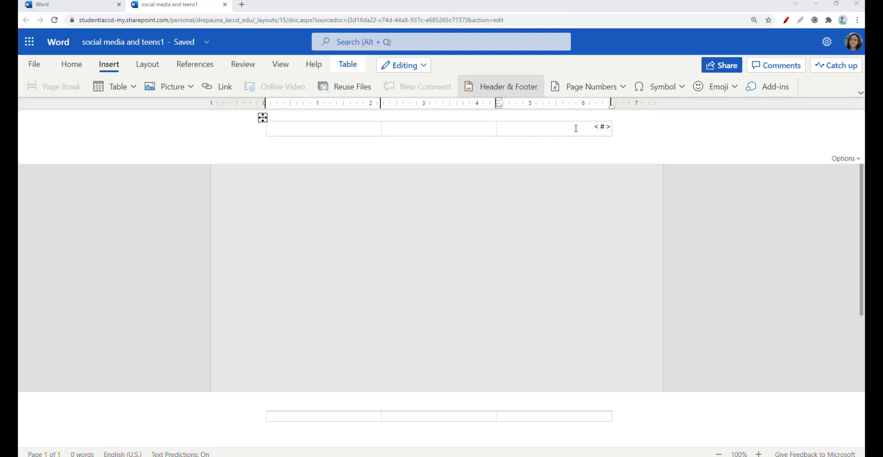
{"action": "left_click", "coordinate": [593, 127]}
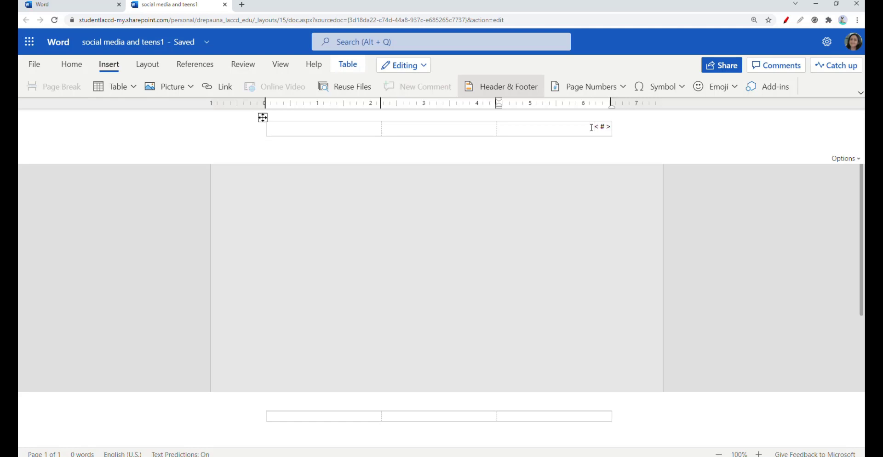
{"action": "left_click_drag", "start_coordinate": [594, 127], "coordinate": [611, 126]}
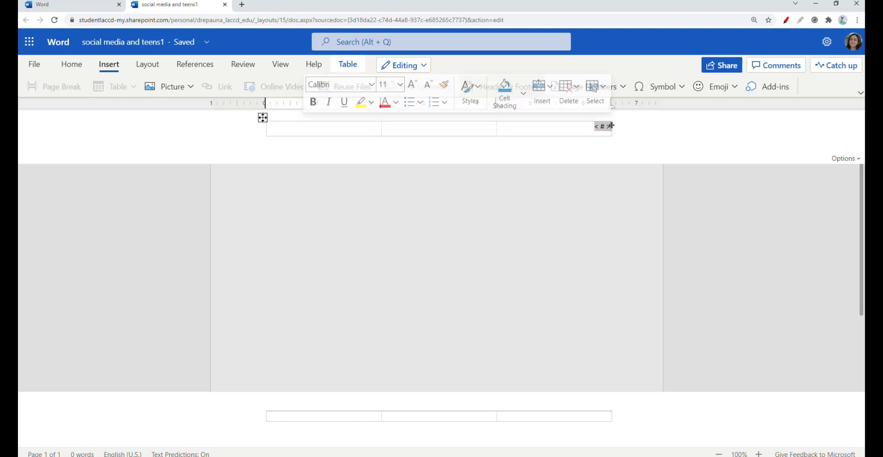
Format the header page number as Times New Roman 12, then leave the header
{"action": "left_click", "coordinate": [73, 67]}
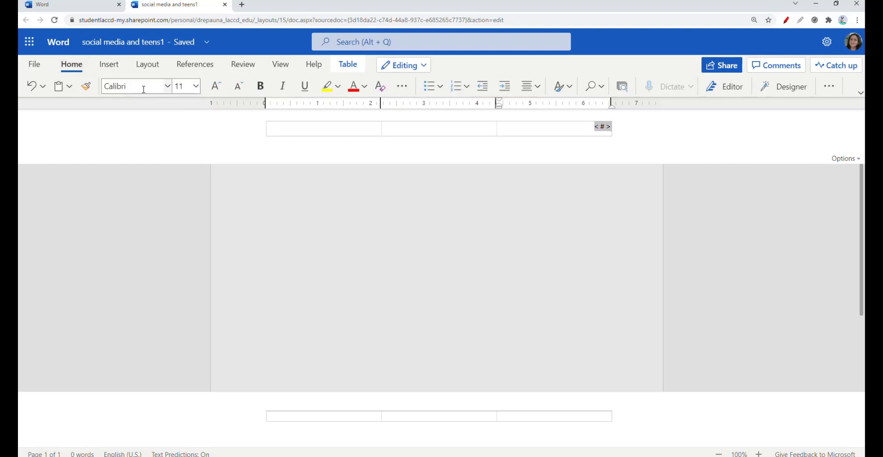
{"action": "left_click", "coordinate": [169, 88]}
{"action": "left_click", "coordinate": [174, 178]}
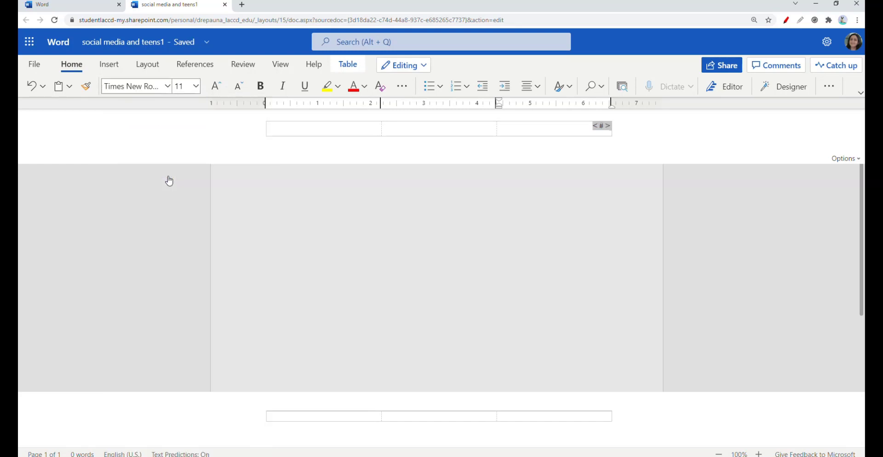
{"action": "left_click", "coordinate": [196, 87]}
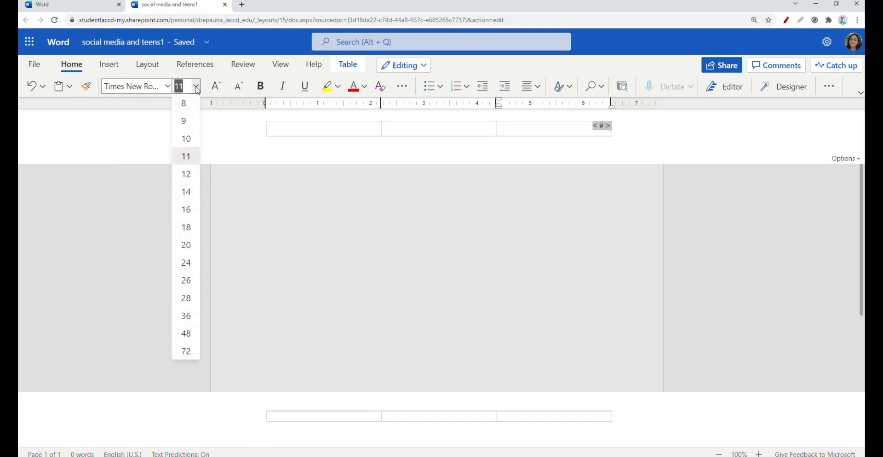
{"action": "left_click", "coordinate": [187, 174]}
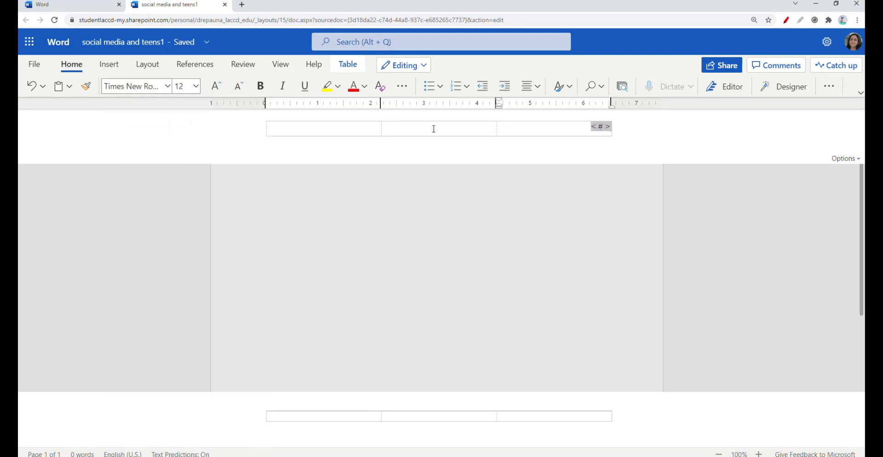
{"action": "left_click", "coordinate": [528, 129]}
{"action": "key", "text": "Escape"}
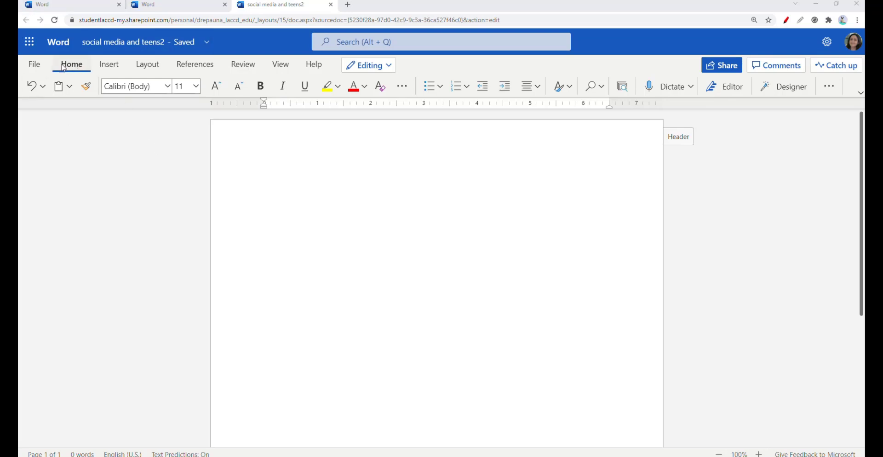
Choose Times New Roman at size 12 for the body text
{"action": "left_click", "coordinate": [168, 87]}
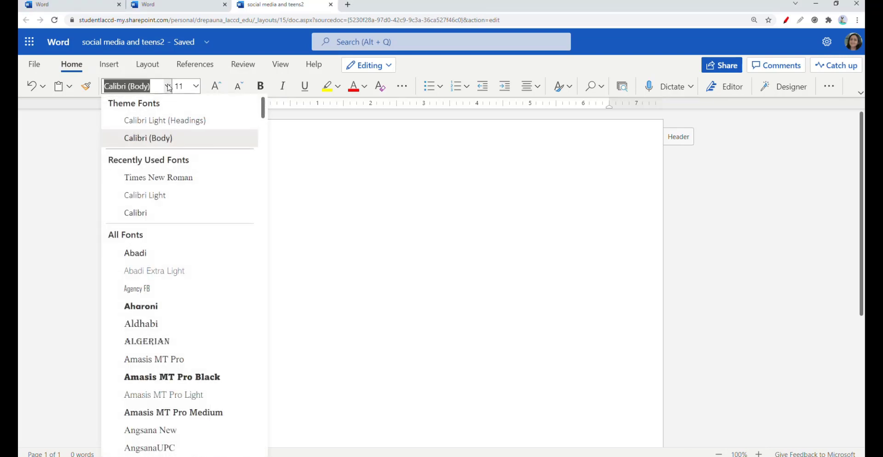
{"action": "left_click", "coordinate": [164, 178]}
{"action": "left_click", "coordinate": [196, 87]}
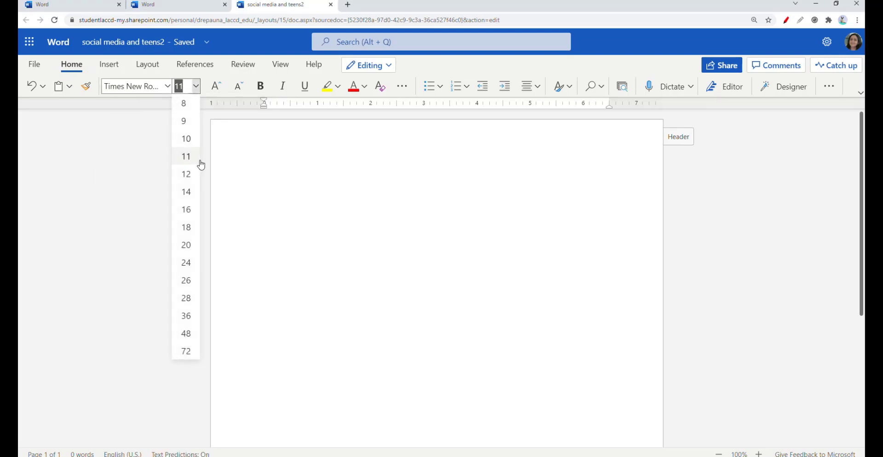
{"action": "left_click", "coordinate": [191, 174]}
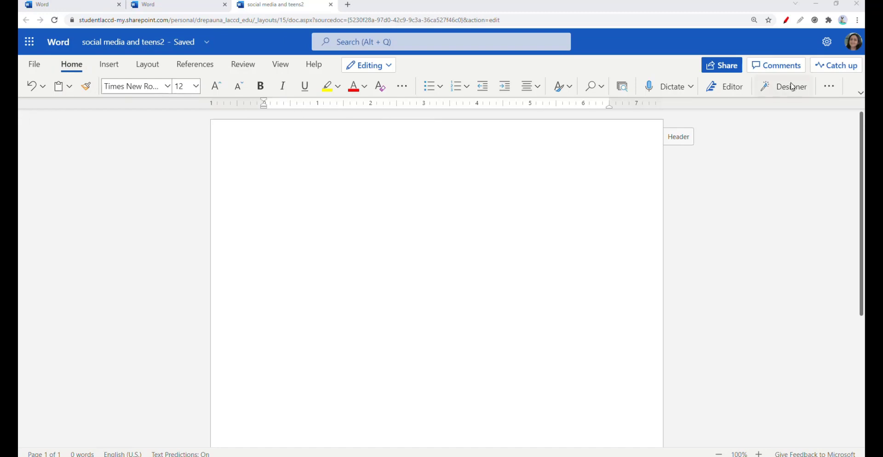
In Paragraph settings, set spacing after to 0 pt and line spacing to Double
{"action": "left_click", "coordinate": [829, 89]}
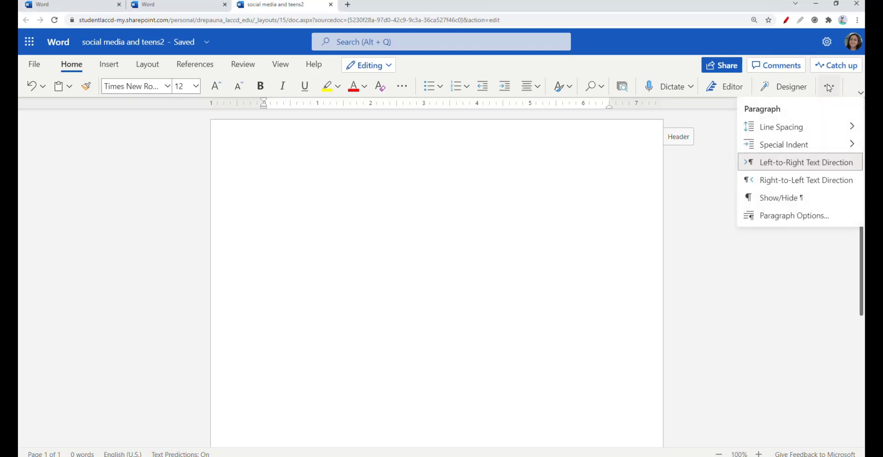
{"action": "left_click", "coordinate": [797, 217]}
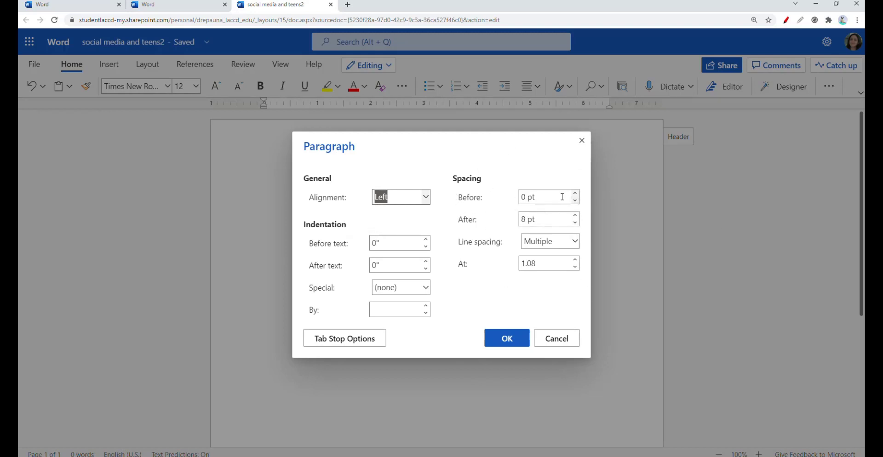
{"action": "left_click", "coordinate": [575, 222]}
{"action": "left_click", "coordinate": [575, 223]}
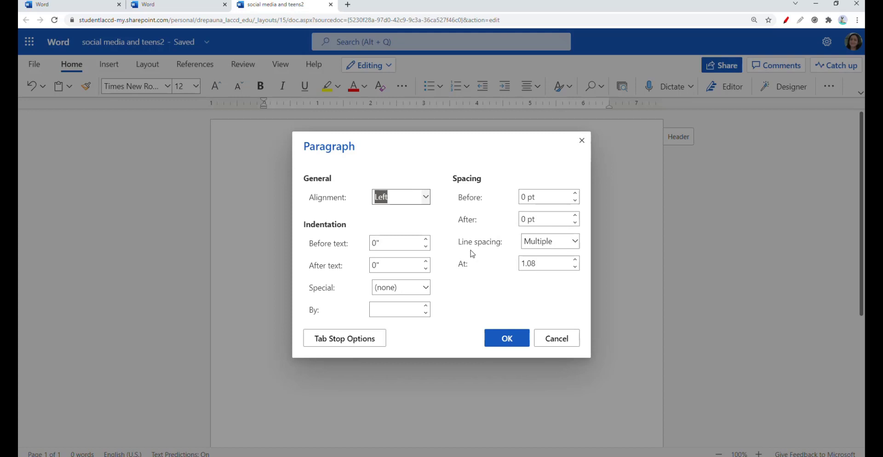
{"action": "left_click", "coordinate": [575, 241]}
{"action": "left_click", "coordinate": [554, 293]}
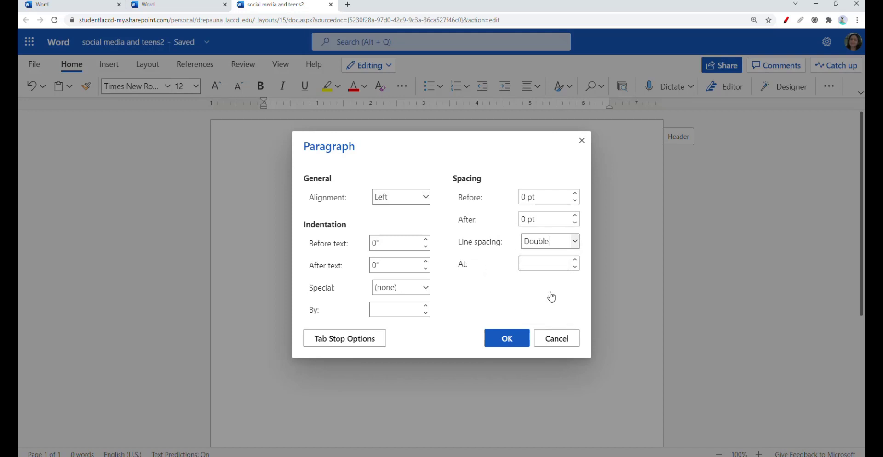
{"action": "left_click", "coordinate": [510, 340]}
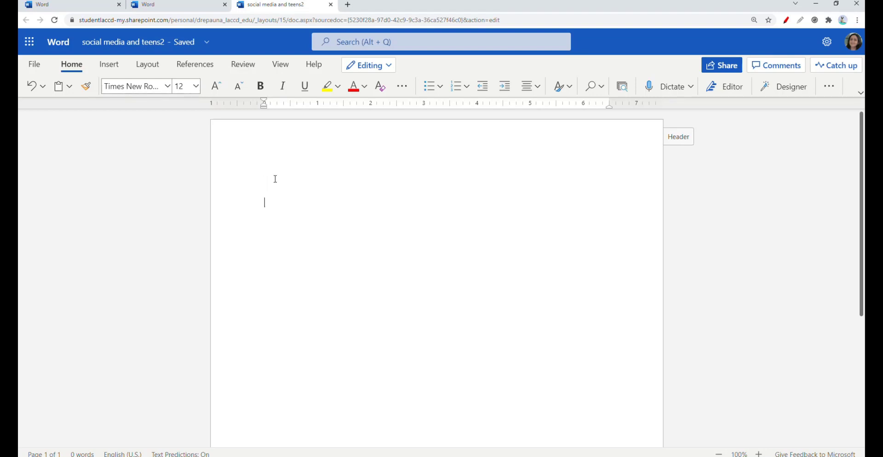
Type the centred, bold title 'Social Media and Teens' one line down, then turn bold off
{"action": "key", "text": "Return"}
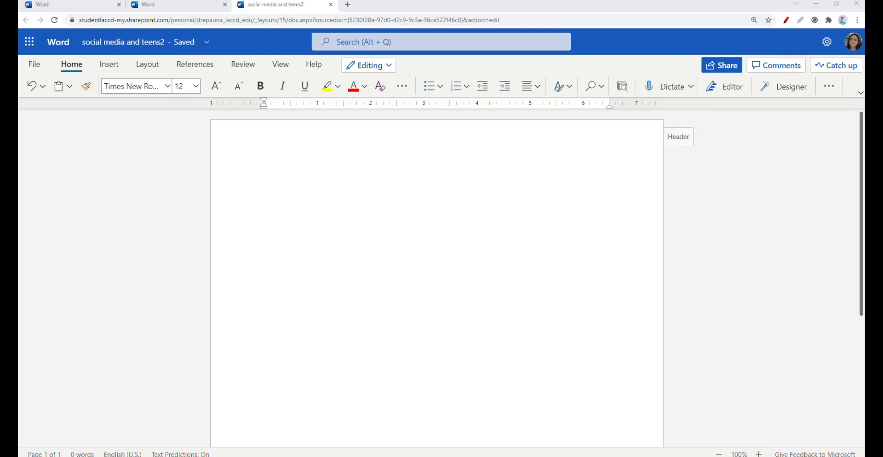
{"action": "left_click", "coordinate": [450, 234]}
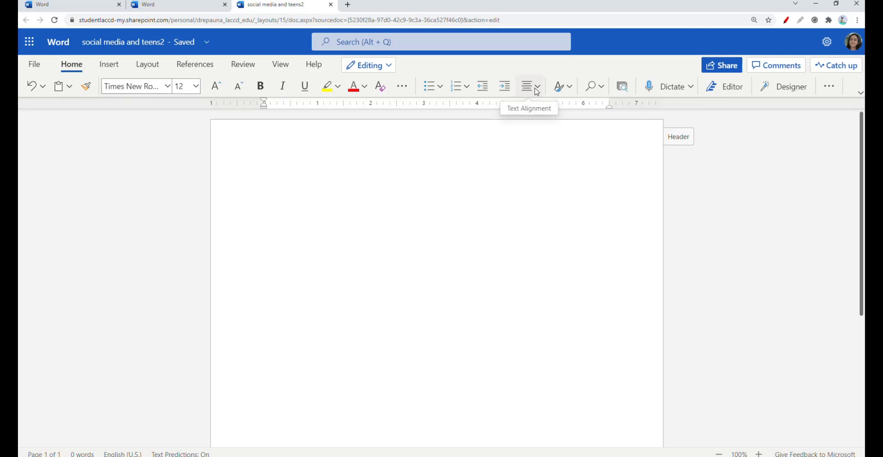
{"action": "left_click", "coordinate": [537, 92]}
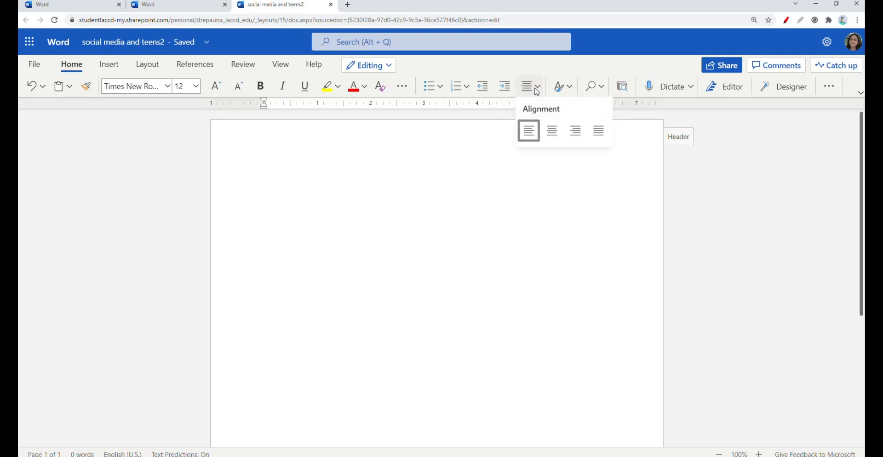
{"action": "left_click", "coordinate": [553, 132]}
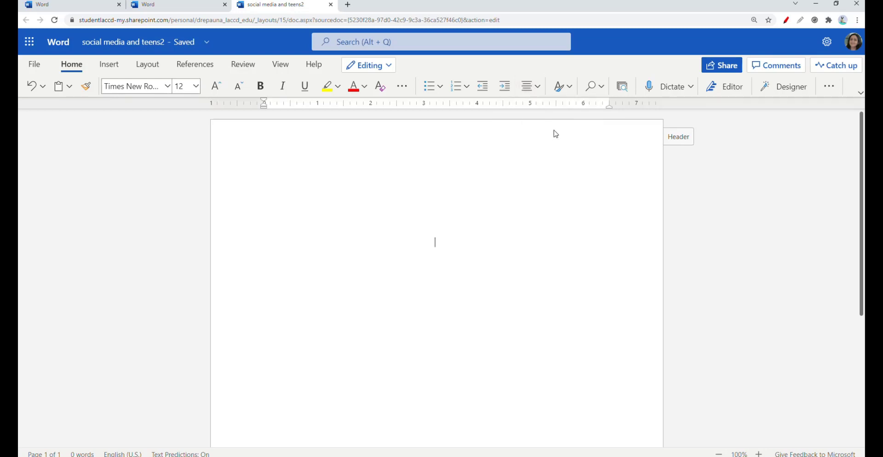
{"action": "left_click", "coordinate": [264, 91]}
{"action": "type", "text": "Social Media and Teens"}
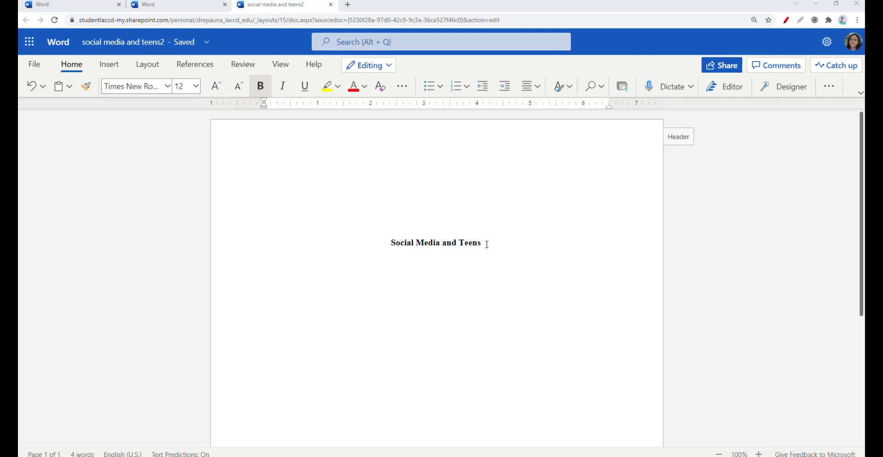
{"action": "left_click", "coordinate": [261, 86]}
Add the author's name, department, PSYC 101: Psychology, instructor's name and October 1, 2021 on separate lines
{"action": "left_click", "coordinate": [565, 250]}
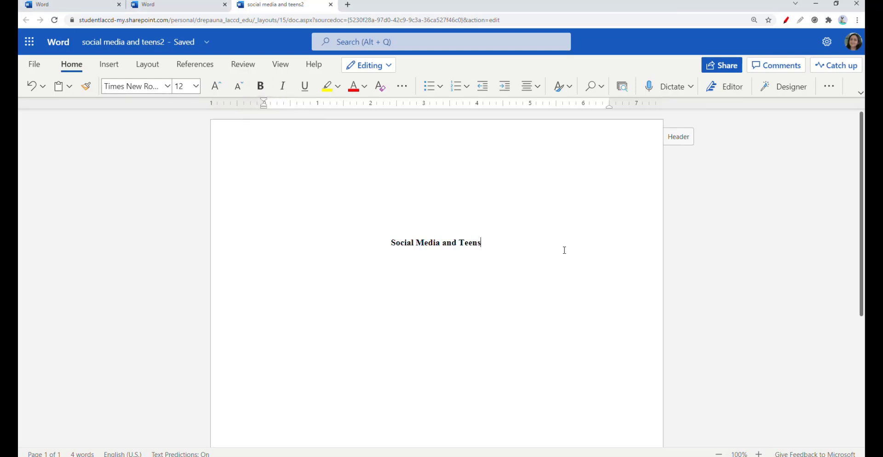
{"action": "key", "text": "Return"}
{"action": "type", "text": "Jane Smith"}
{"action": "key", "text": "Return"}
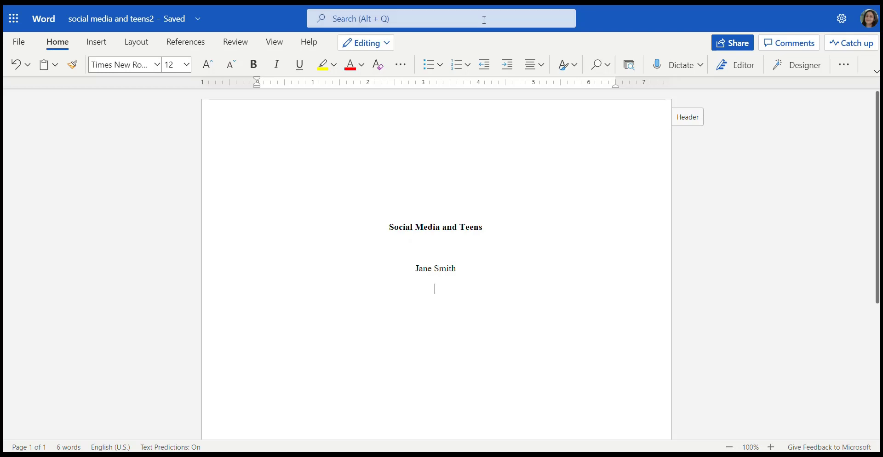
{"action": "type", "text": "Department of Psychology, Los Angeles Southwest College"}
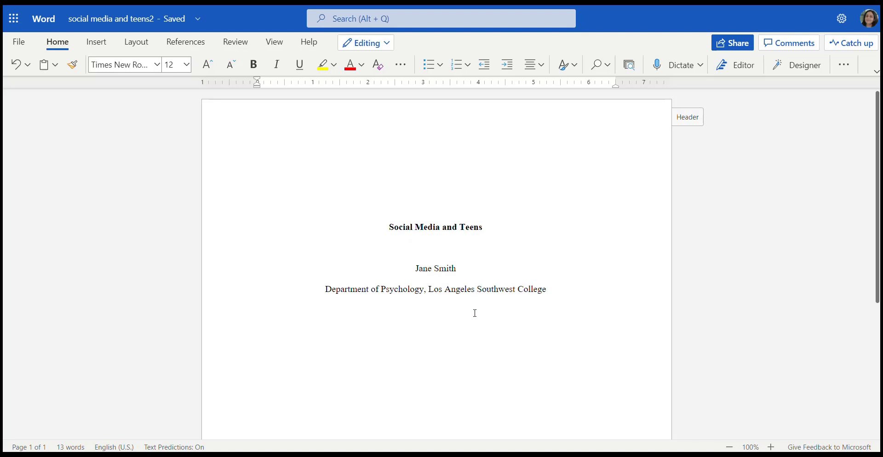
{"action": "key", "text": "Return"}
{"action": "type", "text": "PSYC 101: Psychology"}
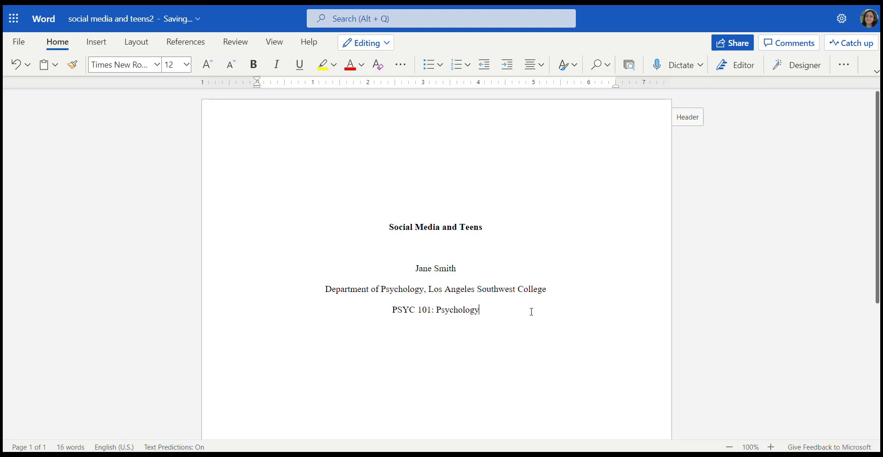
{"action": "key", "text": "Return"}
{"action": "type", "text": "Dr. Jones"}
{"action": "type", "text": "October 1, 2021"}
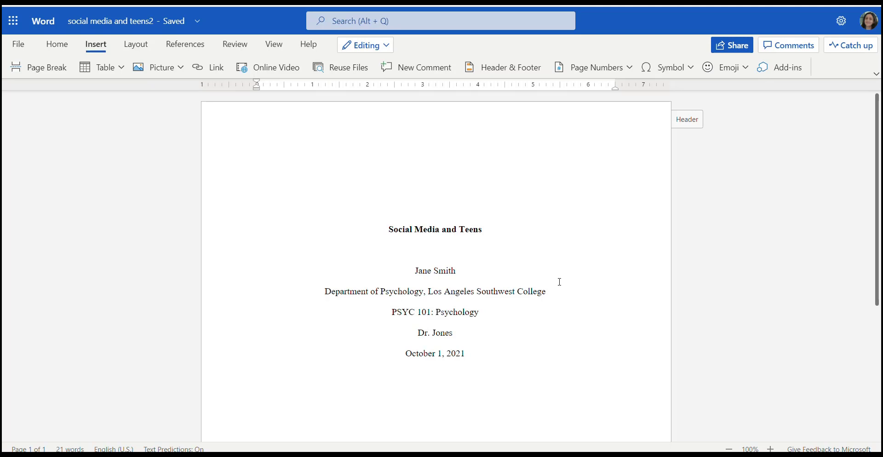
Insert a page break after the date and type the bold title 'Social Media and Teens' on page 2
{"action": "scroll", "coordinate": [560, 283], "scroll_direction": "down", "scroll_amount": 4}
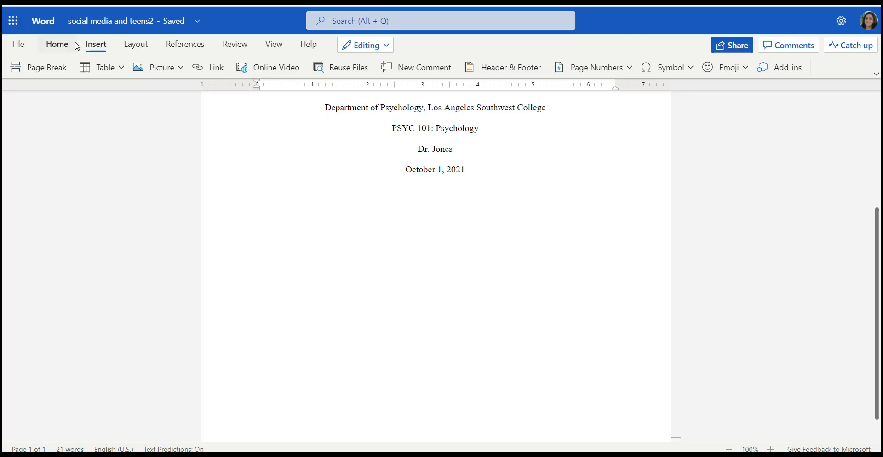
{"action": "left_click", "coordinate": [42, 70]}
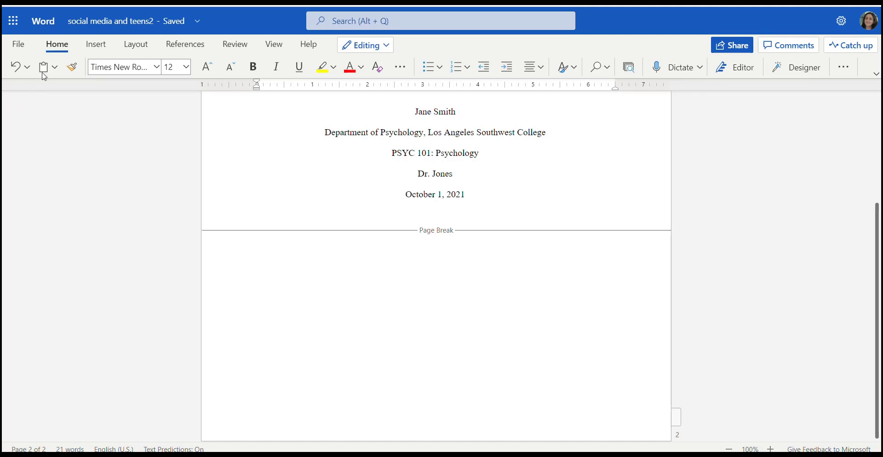
{"action": "left_click", "coordinate": [254, 68]}
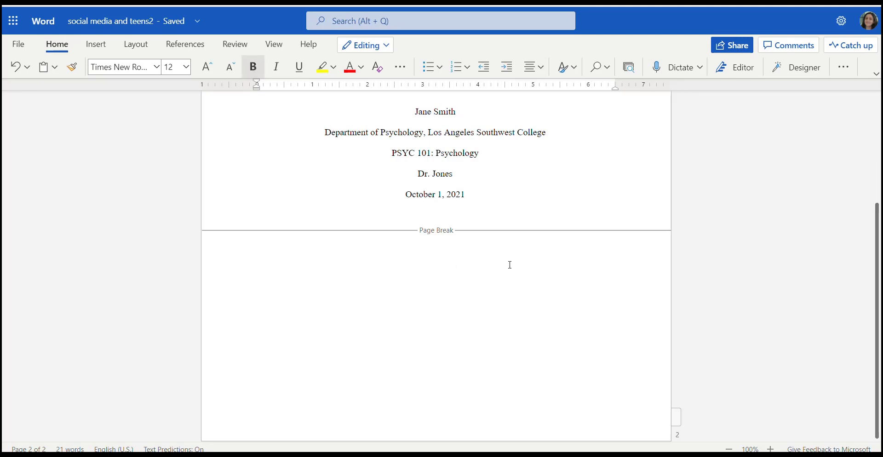
{"action": "type", "text": "Social Media and Teens"}
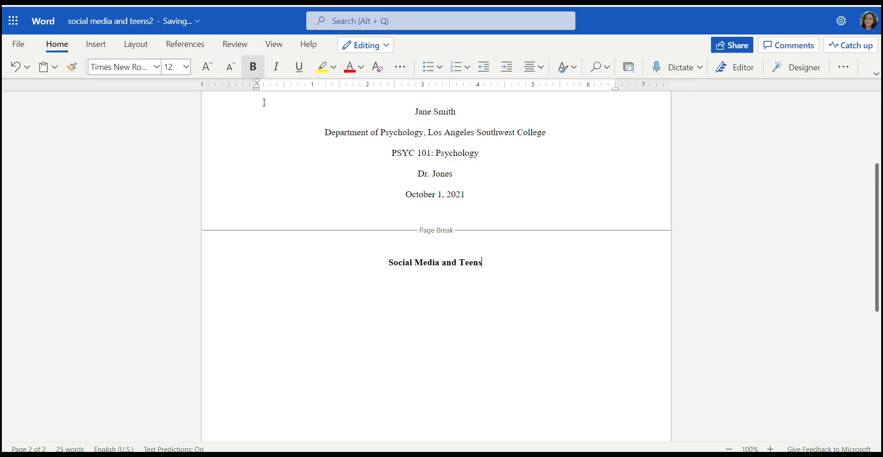
Start a non-bold, left-aligned first body paragraph below the title with its first line indented
{"action": "left_click", "coordinate": [257, 69]}
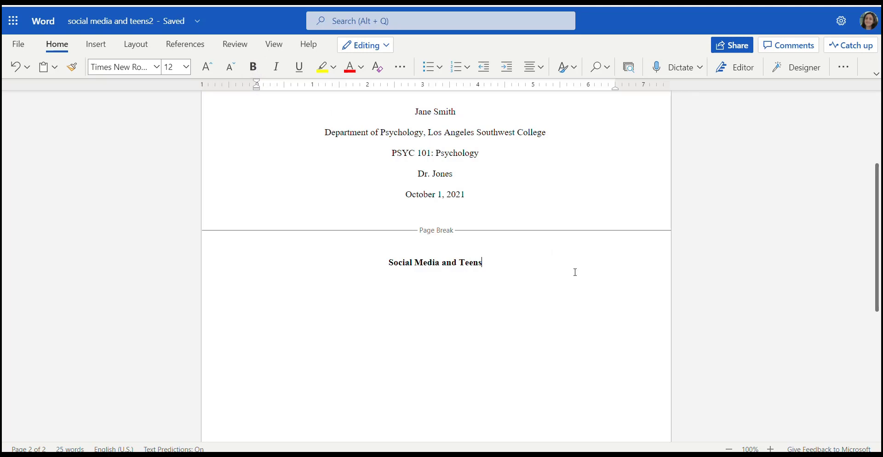
{"action": "key", "text": "Return"}
{"action": "left_click", "coordinate": [543, 71]}
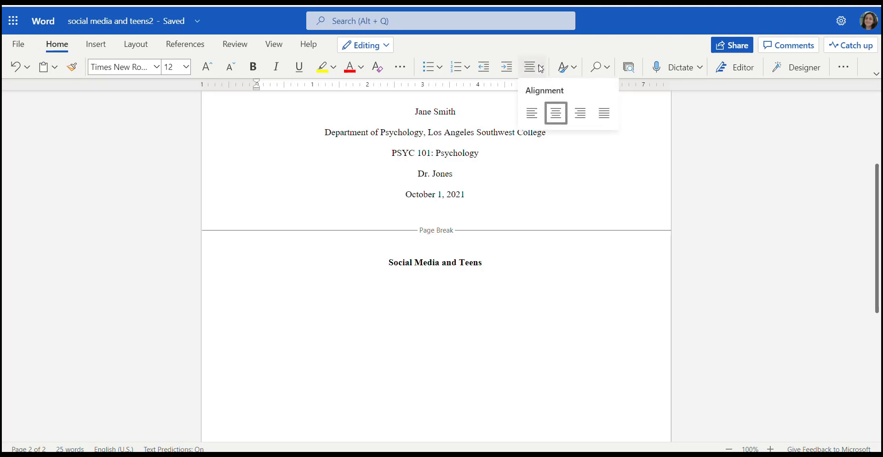
{"action": "left_click", "coordinate": [533, 116]}
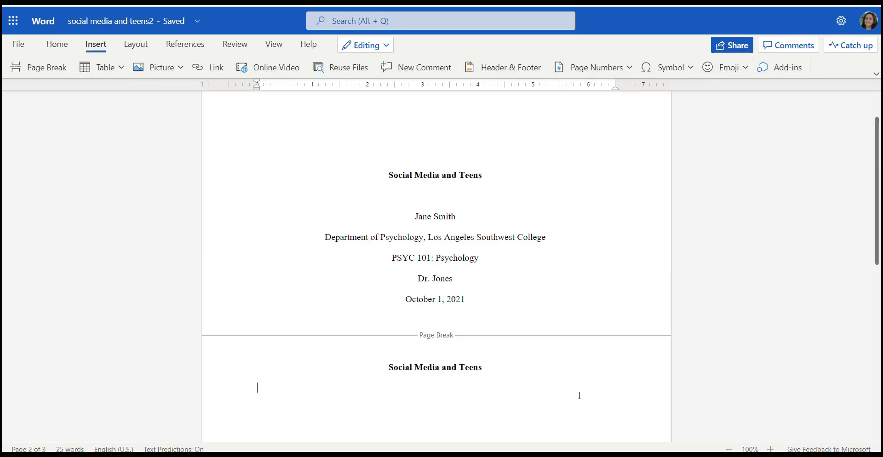
{"action": "scroll", "coordinate": [580, 396], "scroll_direction": "down", "scroll_amount": 3}
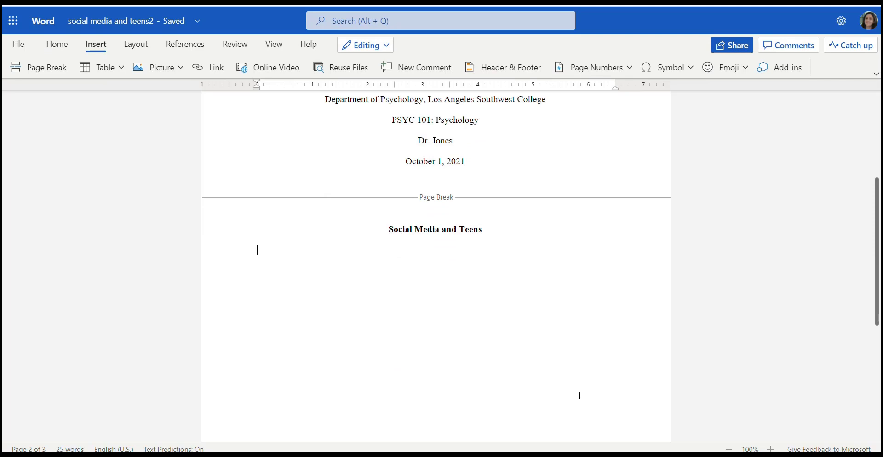
{"action": "key", "text": "Tab"}
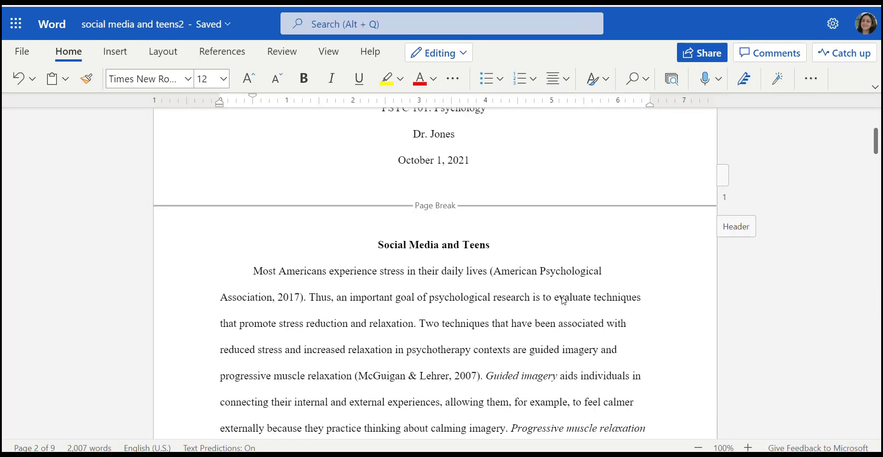
Type 'ed.' at the end of the body text so the last sentence reads 'further research is recommended.'
{"action": "scroll", "coordinate": [538, 254], "scroll_direction": "down", "scroll_amount": 4}
{"action": "scroll", "coordinate": [560, 302], "scroll_direction": "down", "scroll_amount": 20}
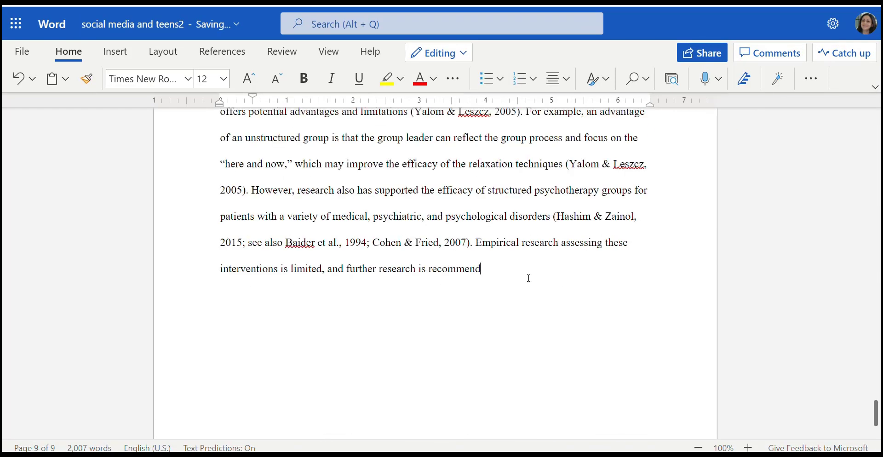
{"action": "type", "text": "ed."}
{"action": "scroll", "coordinate": [625, 169], "scroll_direction": "down", "scroll_amount": 2}
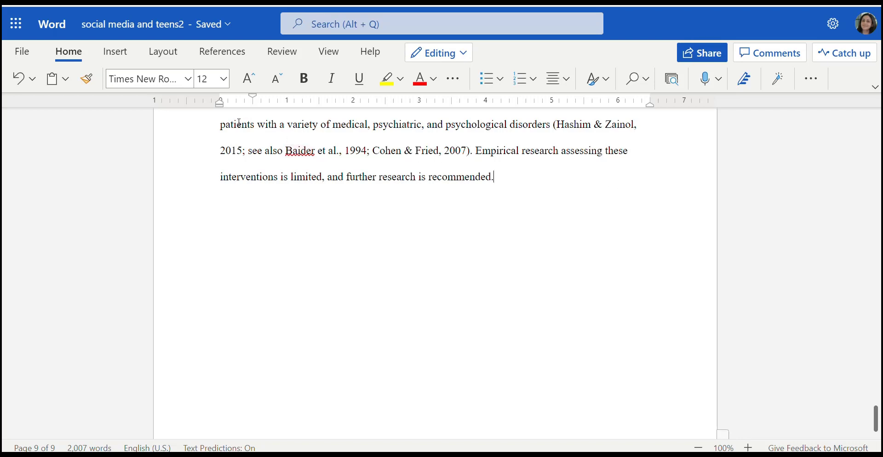
Insert a page break after the body text and remove the first-line indent on the new blank page
{"action": "left_click", "coordinate": [119, 54]}
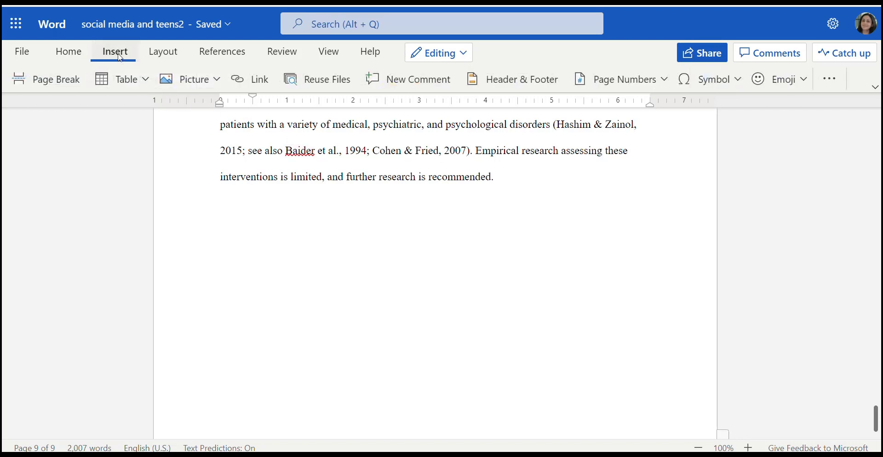
{"action": "left_click", "coordinate": [58, 81]}
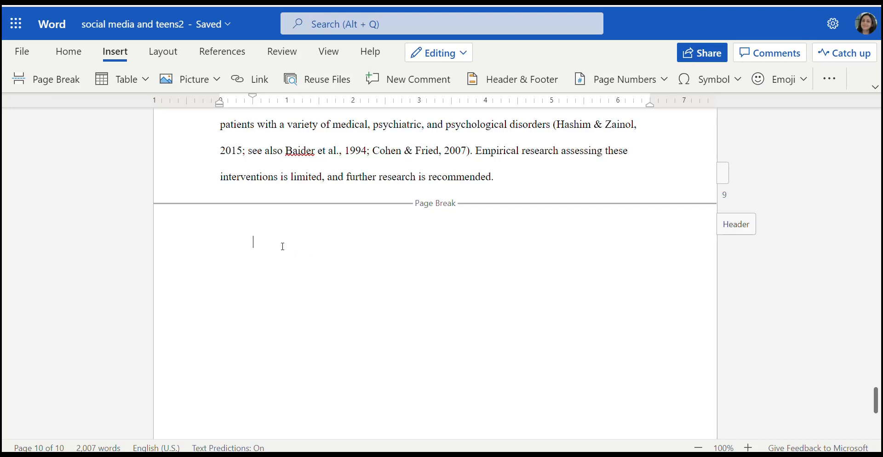
{"action": "key", "text": "BackSpace"}
{"action": "left_click", "coordinate": [69, 53]}
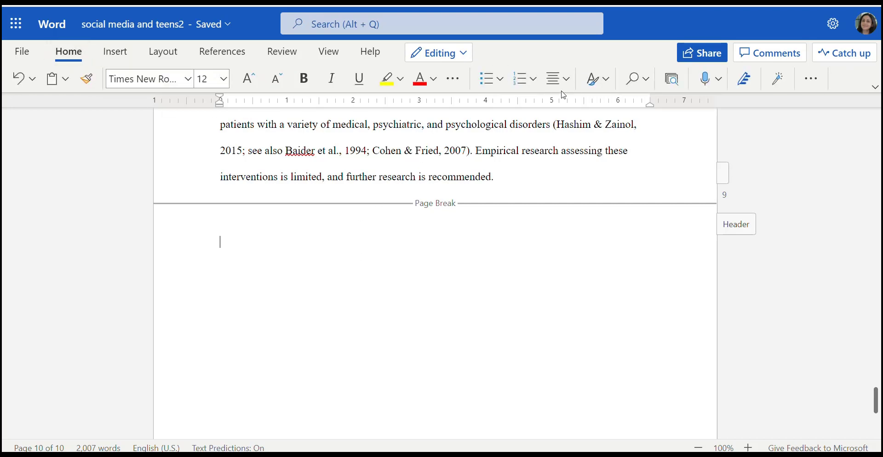
Type a bold, centred 'References' heading at the top of page 10
{"action": "left_click", "coordinate": [557, 82]}
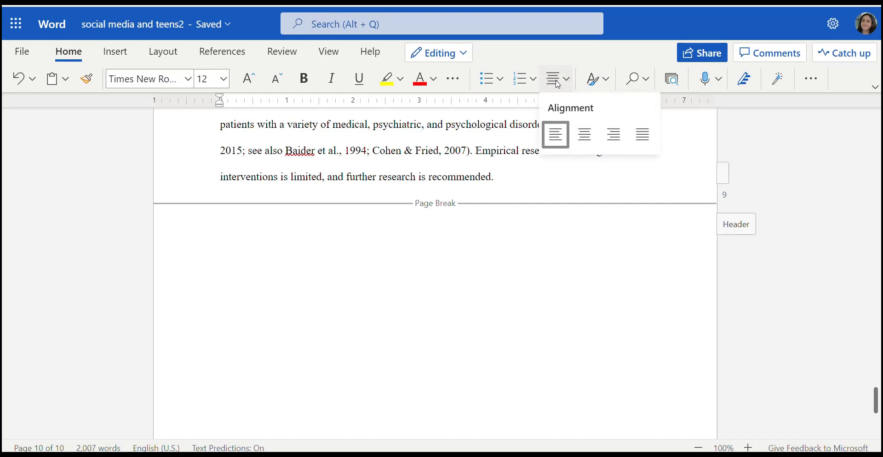
{"action": "left_click", "coordinate": [585, 136]}
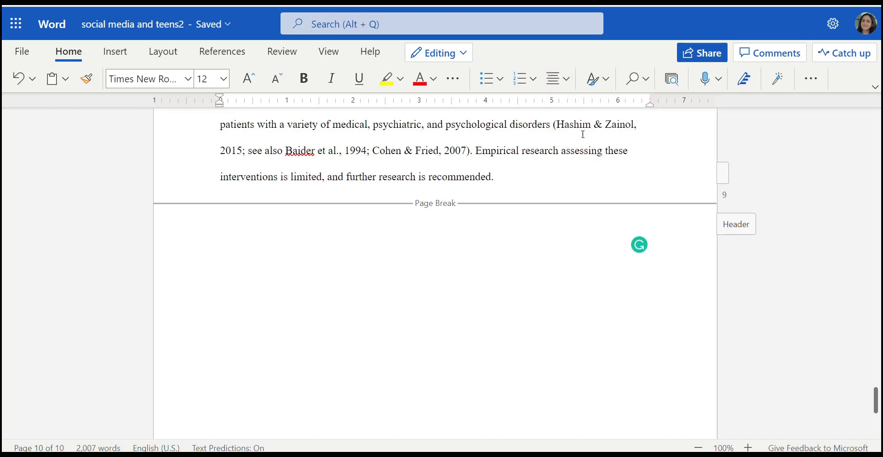
{"action": "left_click", "coordinate": [305, 83]}
{"action": "type", "text": "References"}
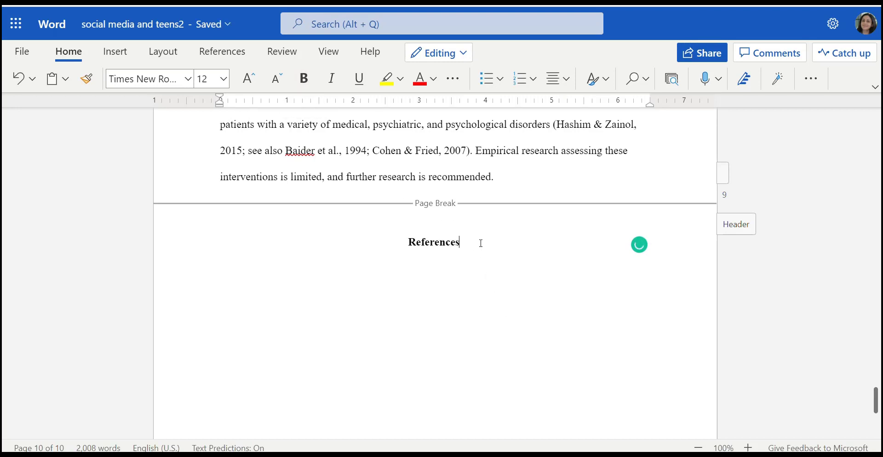
{"action": "scroll", "coordinate": [604, 203], "scroll_direction": "down", "scroll_amount": 1}
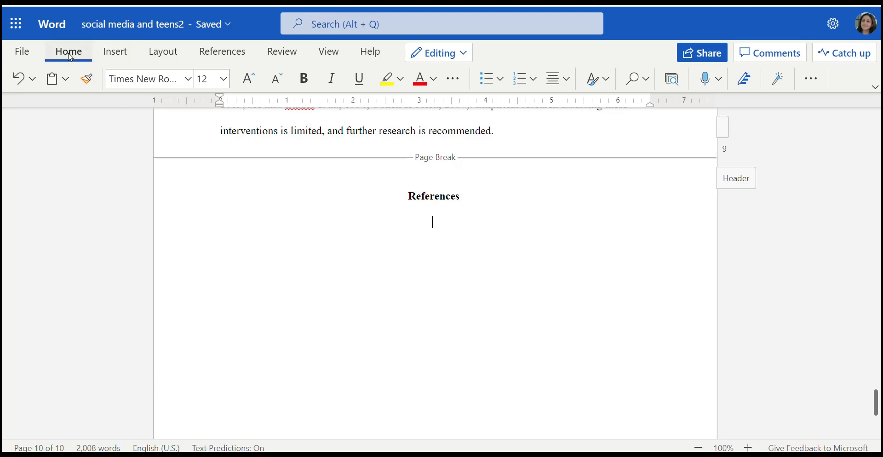
Left-align the line under References and give it a 0.5" hanging indent in Paragraph settings
{"action": "left_click", "coordinate": [556, 81]}
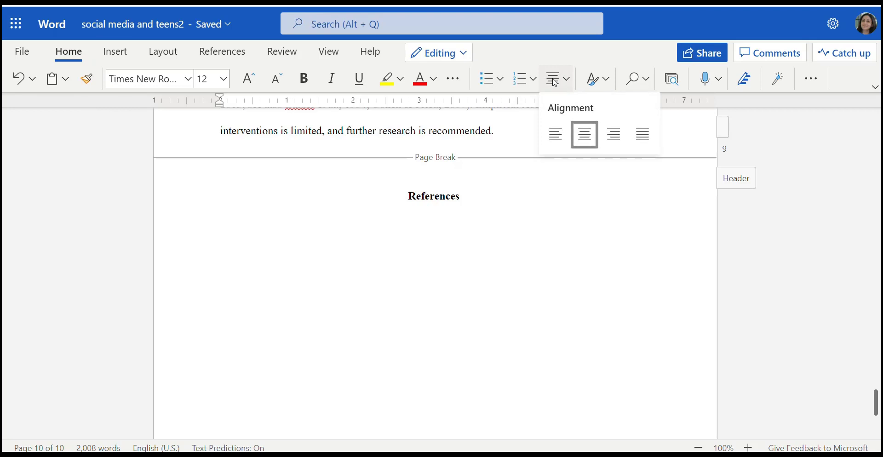
{"action": "left_click", "coordinate": [555, 137]}
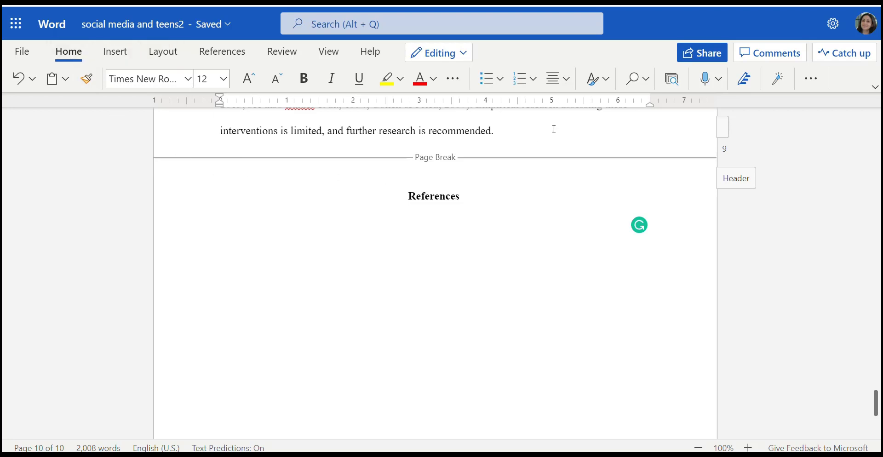
{"action": "left_click", "coordinate": [809, 86]}
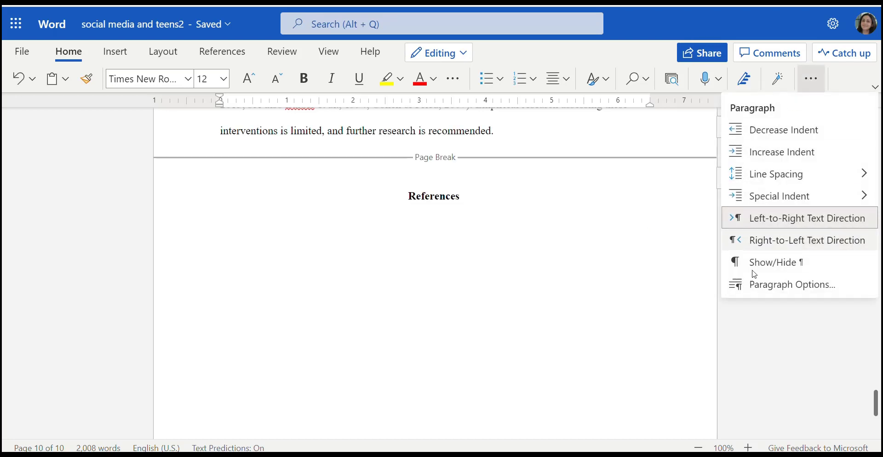
{"action": "left_click", "coordinate": [776, 286]}
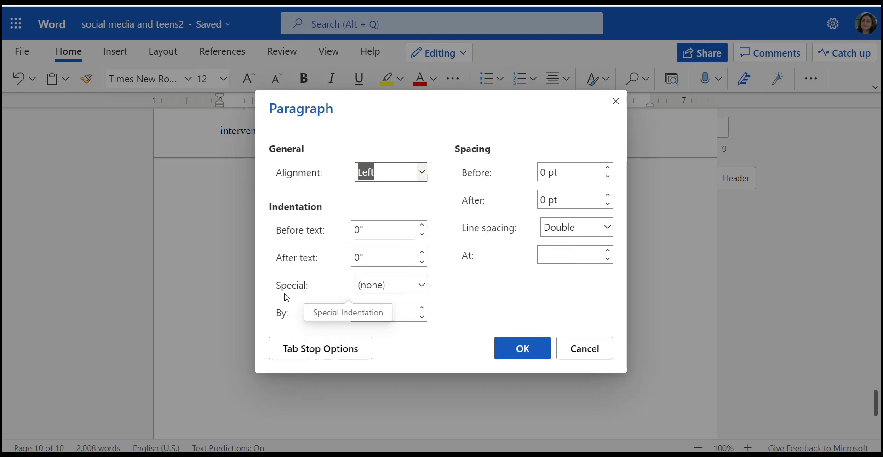
{"action": "left_click", "coordinate": [423, 288]}
{"action": "left_click", "coordinate": [389, 351]}
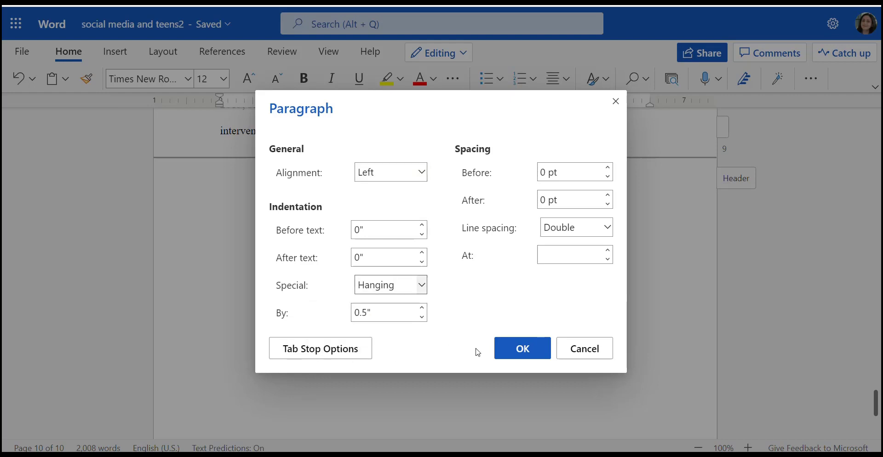
{"action": "left_click", "coordinate": [523, 351]}
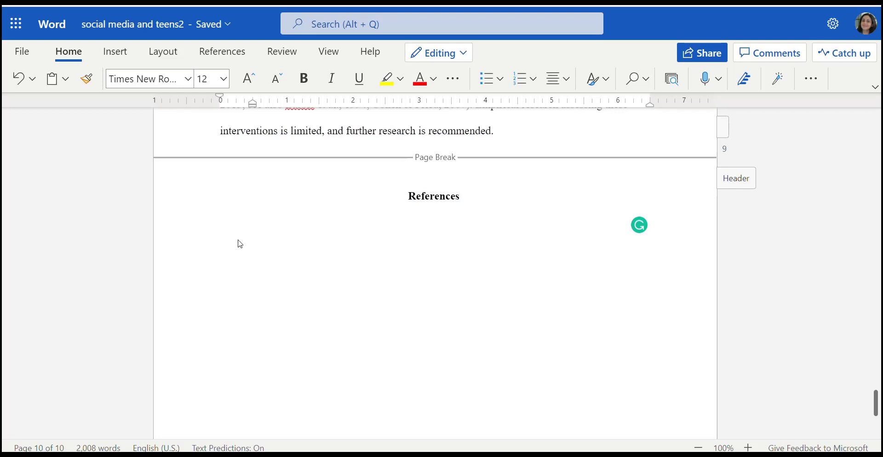
Enter the reference citations under the heading and scroll through to check their hanging indents
{"action": "type", "text": "Ba"}
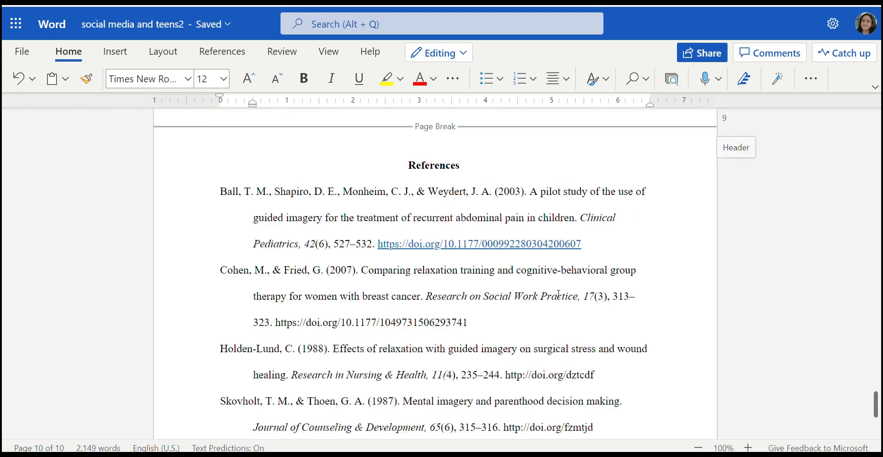
{"action": "left_click", "coordinate": [558, 295]}
{"action": "scroll", "coordinate": [368, 248], "scroll_direction": "down", "scroll_amount": 2}
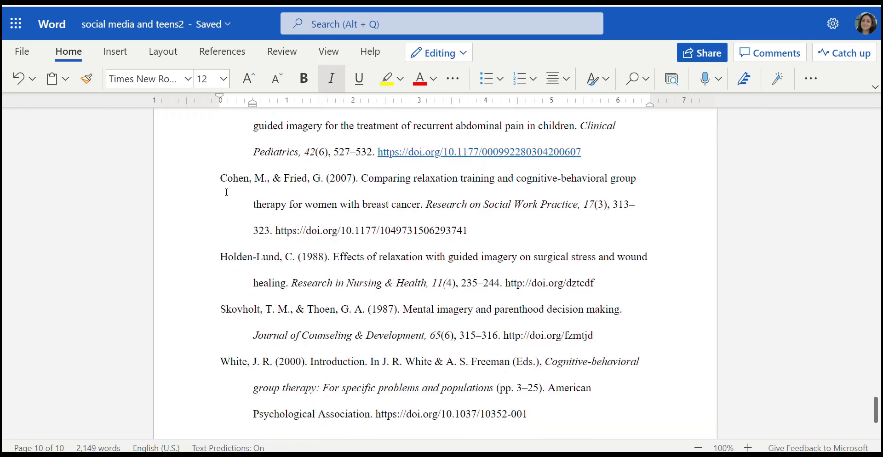
{"action": "scroll", "coordinate": [227, 195], "scroll_direction": "down", "scroll_amount": 3}
{"action": "scroll", "coordinate": [226, 212], "scroll_direction": "up", "scroll_amount": 3}
{"action": "scroll", "coordinate": [227, 213], "scroll_direction": "up", "scroll_amount": 2}
{"action": "scroll", "coordinate": [222, 198], "scroll_direction": "down", "scroll_amount": 3}
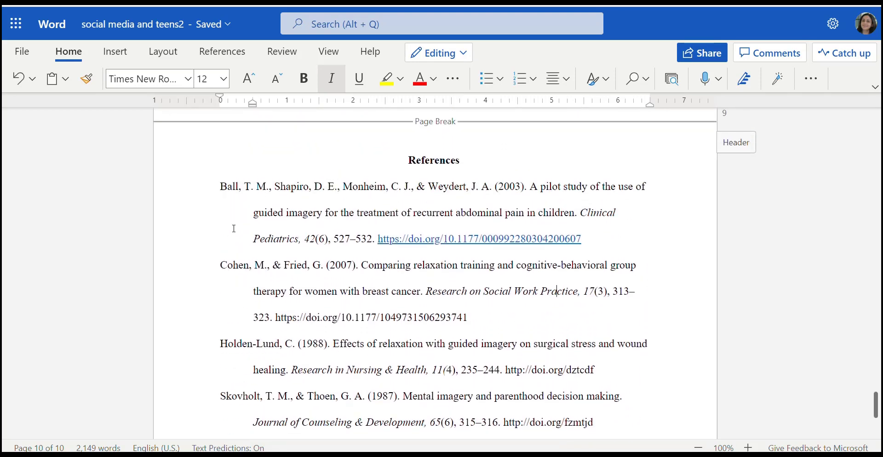
{"action": "scroll", "coordinate": [310, 225], "scroll_direction": "up", "scroll_amount": 3}
{"action": "scroll", "coordinate": [341, 207], "scroll_direction": "down", "scroll_amount": 4}
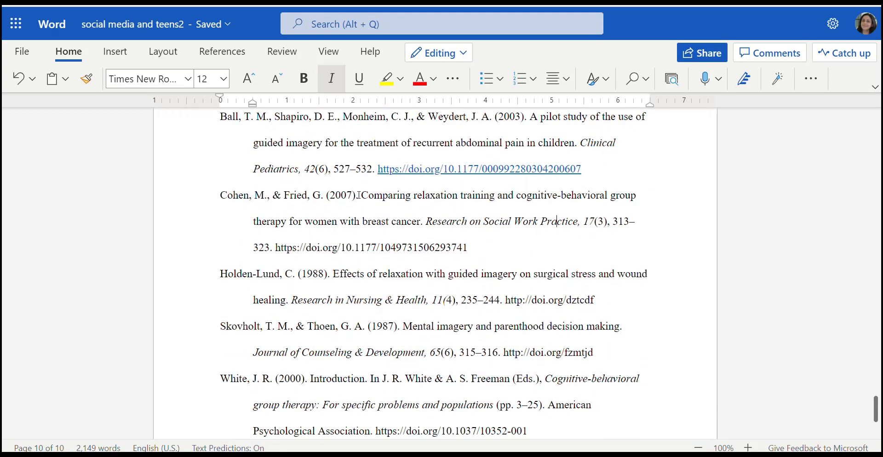
{"action": "scroll", "coordinate": [357, 197], "scroll_direction": "up", "scroll_amount": 3}
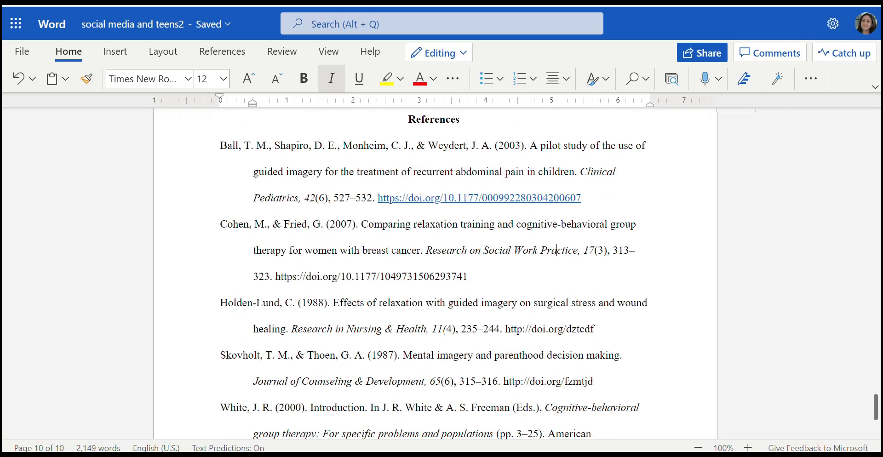
{"action": "scroll", "coordinate": [628, 253], "scroll_direction": "down", "scroll_amount": 3}
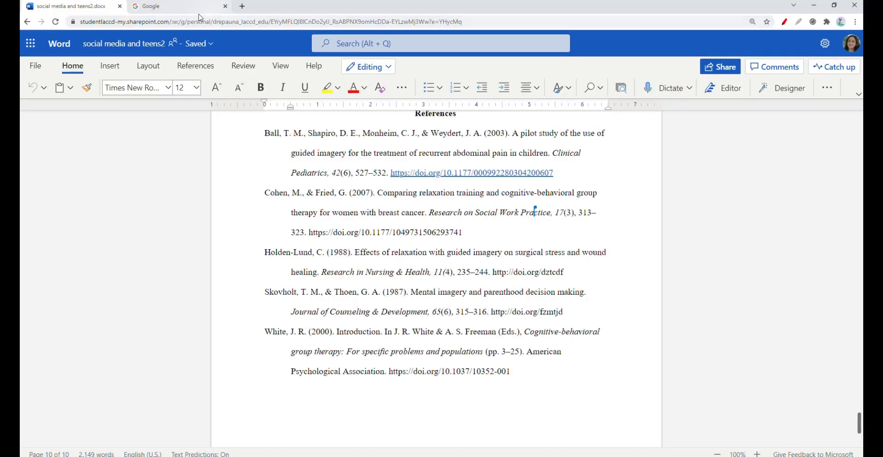
{"action": "left_click", "coordinate": [193, 7]}
{"action": "left_click", "coordinate": [196, 24]}
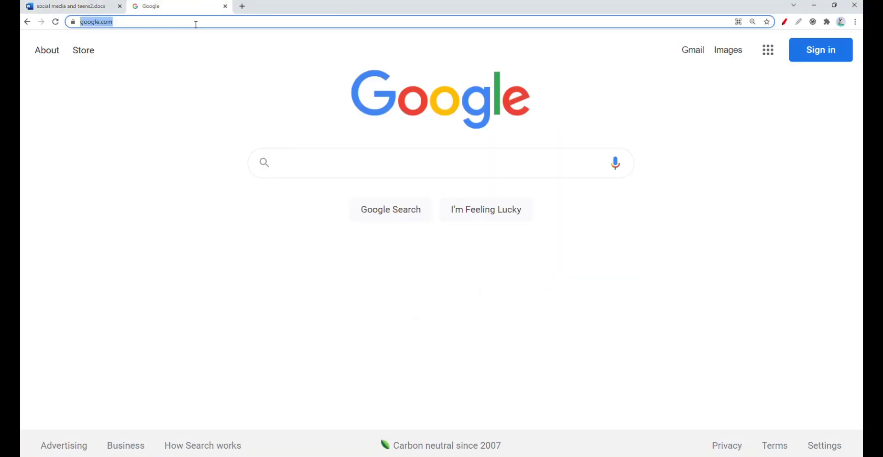
{"action": "type", "text": "www.la"}
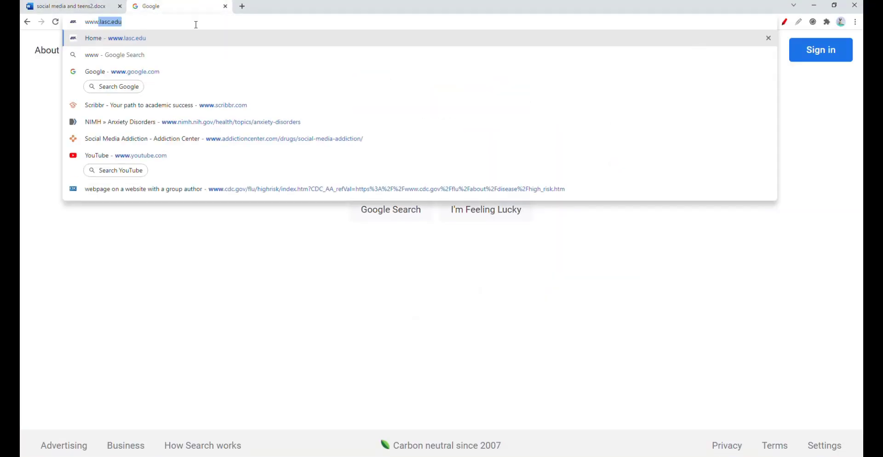
{"action": "type", "text": "sc.edu"}
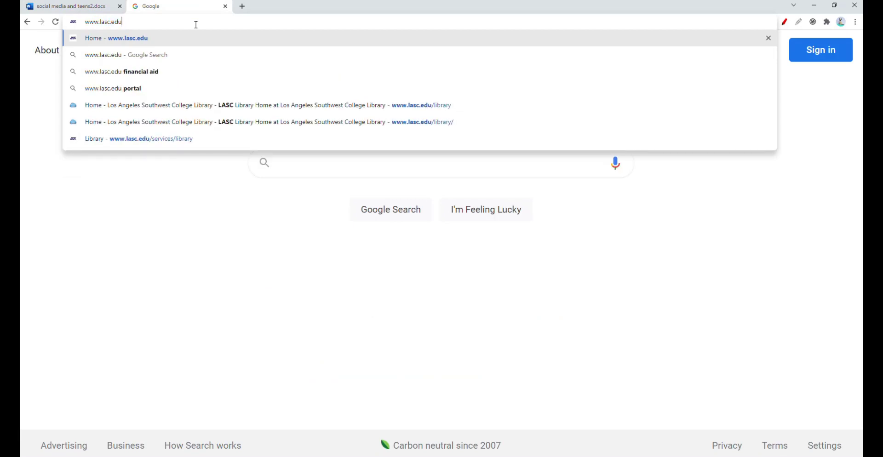
{"action": "key", "text": "Return"}
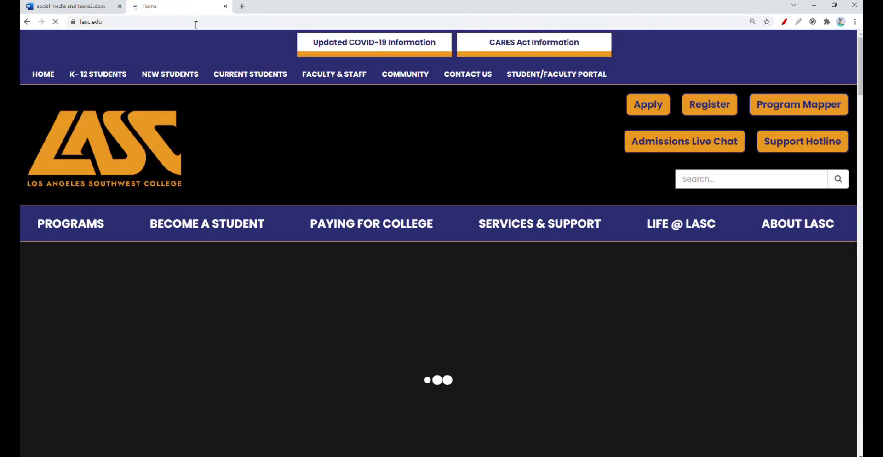
Open the college's Library page and then the Library Home guide
{"action": "scroll", "coordinate": [568, 187], "scroll_direction": "down", "scroll_amount": 13}
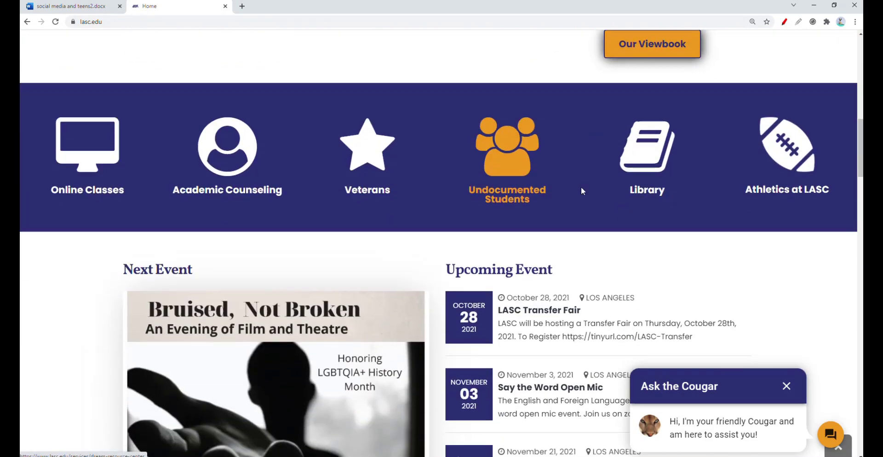
{"action": "left_click", "coordinate": [647, 175]}
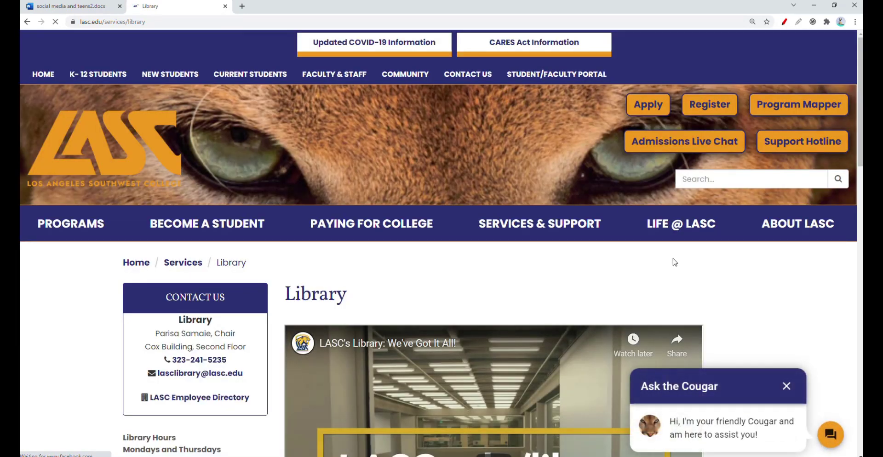
{"action": "scroll", "coordinate": [676, 262], "scroll_direction": "down", "scroll_amount": 3}
{"action": "scroll", "coordinate": [673, 261], "scroll_direction": "down", "scroll_amount": 10}
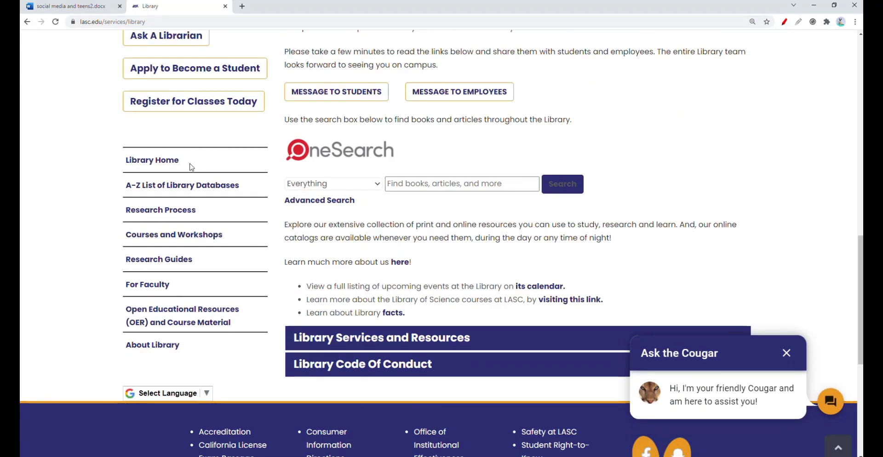
{"action": "left_click", "coordinate": [158, 164]}
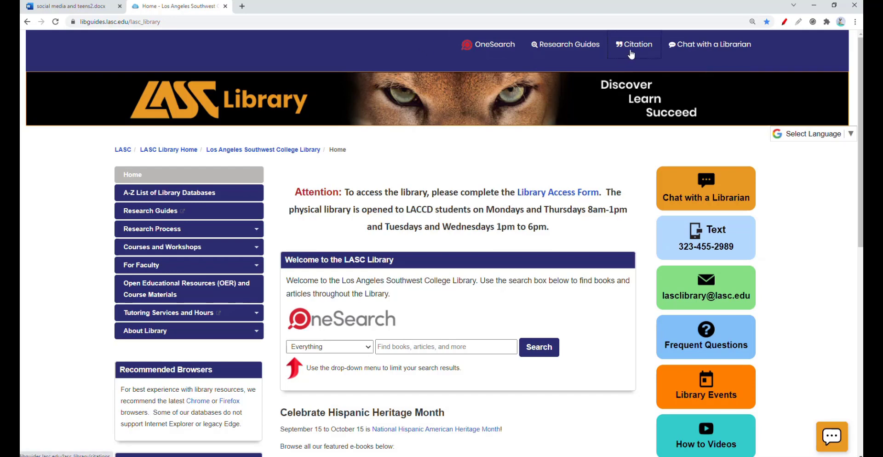
Open the Citation page's APA (7th ed.) tab and scroll through its reference examples
{"action": "left_click", "coordinate": [631, 55]}
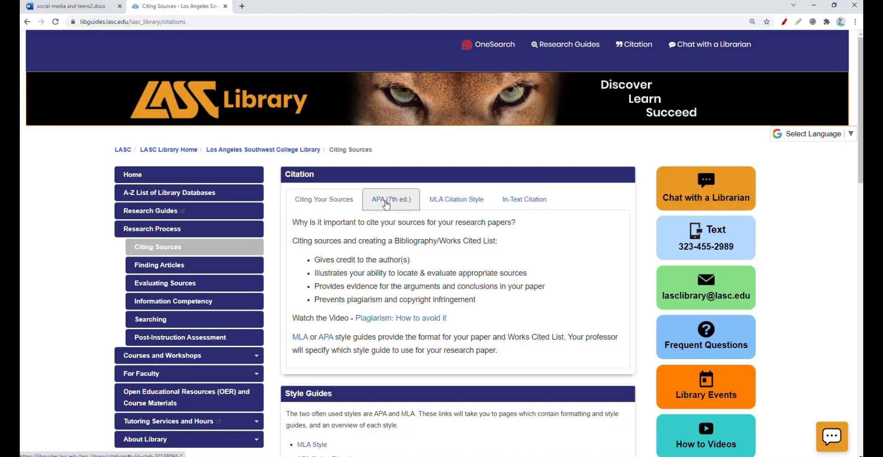
{"action": "left_click", "coordinate": [389, 205]}
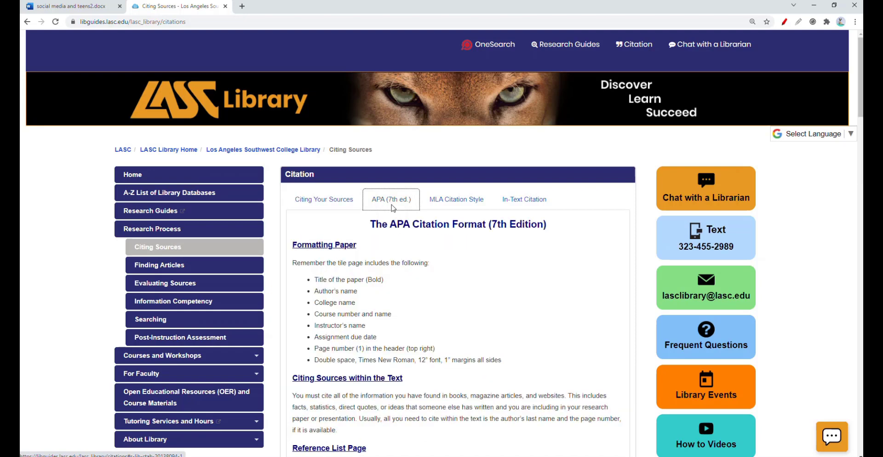
{"action": "scroll", "coordinate": [461, 271], "scroll_direction": "down", "scroll_amount": 2}
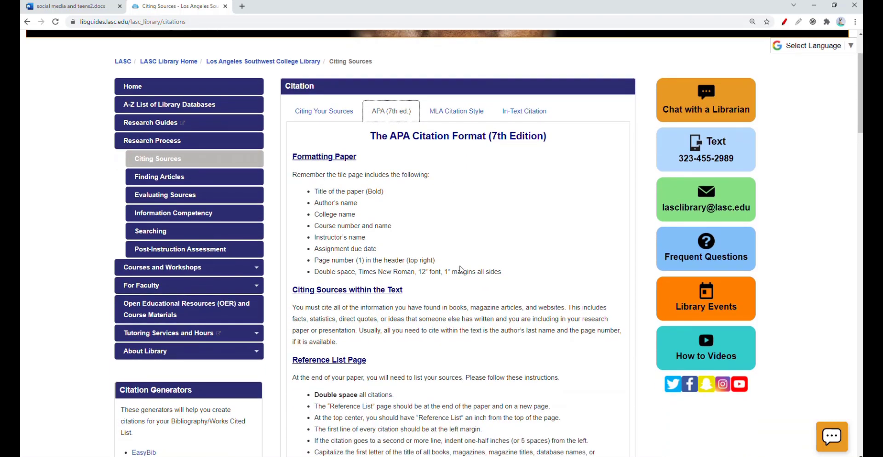
{"action": "scroll", "coordinate": [454, 255], "scroll_direction": "down", "scroll_amount": 5}
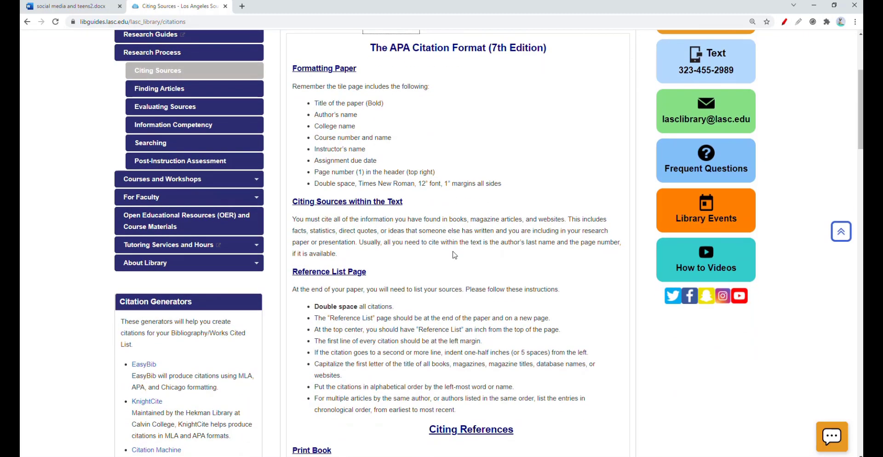
{"action": "scroll", "coordinate": [454, 251], "scroll_direction": "down", "scroll_amount": 3}
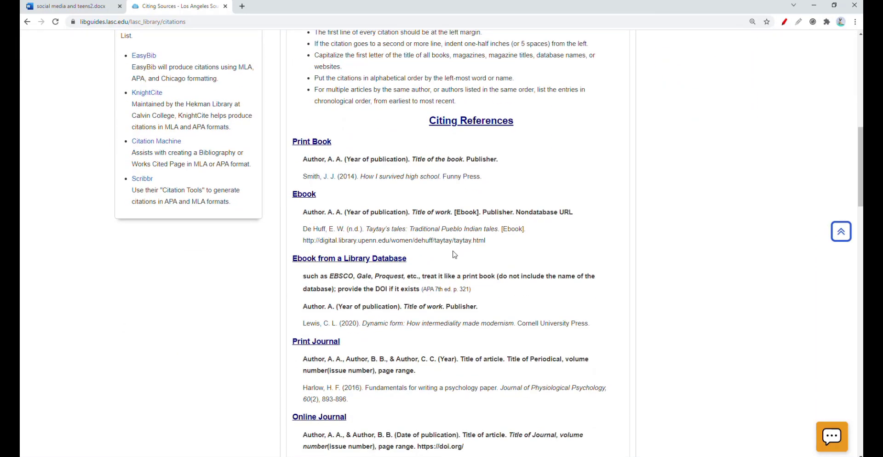
{"action": "scroll", "coordinate": [454, 255], "scroll_direction": "down", "scroll_amount": 2}
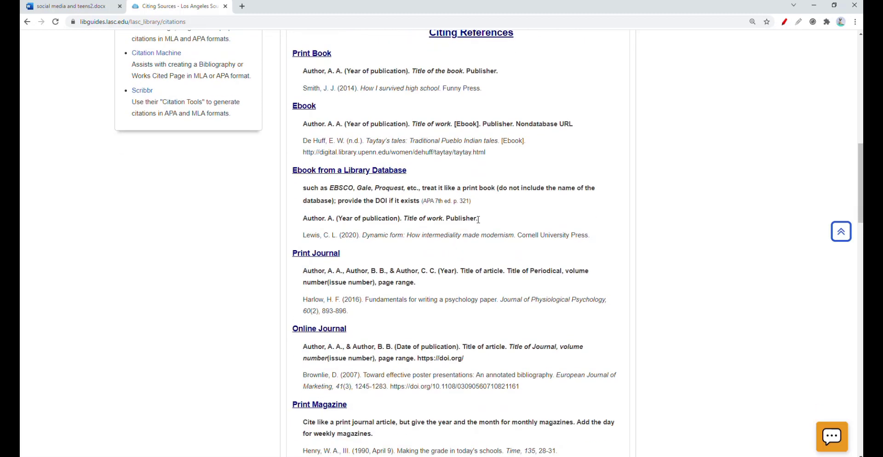
Highlight the library-database ebook citation pattern, then deselect it and scroll back up
{"action": "left_click_drag", "start_coordinate": [486, 223], "coordinate": [305, 217]}
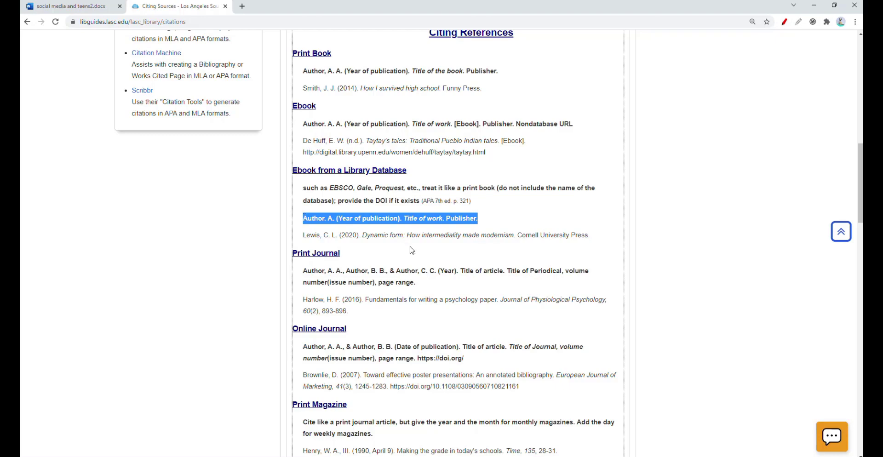
{"action": "left_click", "coordinate": [601, 242]}
{"action": "scroll", "coordinate": [572, 252], "scroll_direction": "up", "scroll_amount": 1}
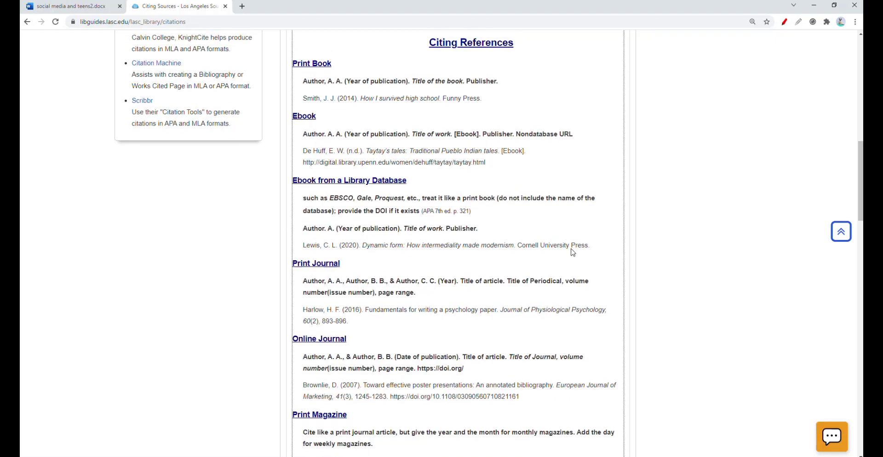
{"action": "scroll", "coordinate": [572, 252], "scroll_direction": "up", "scroll_amount": 10}
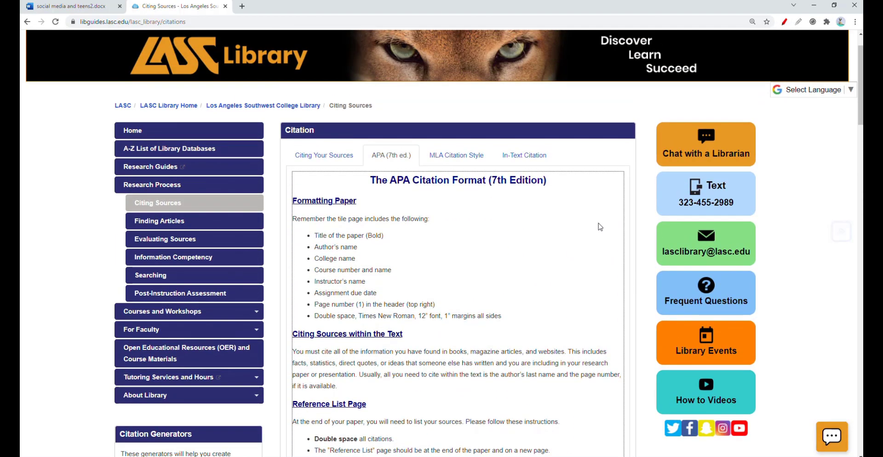